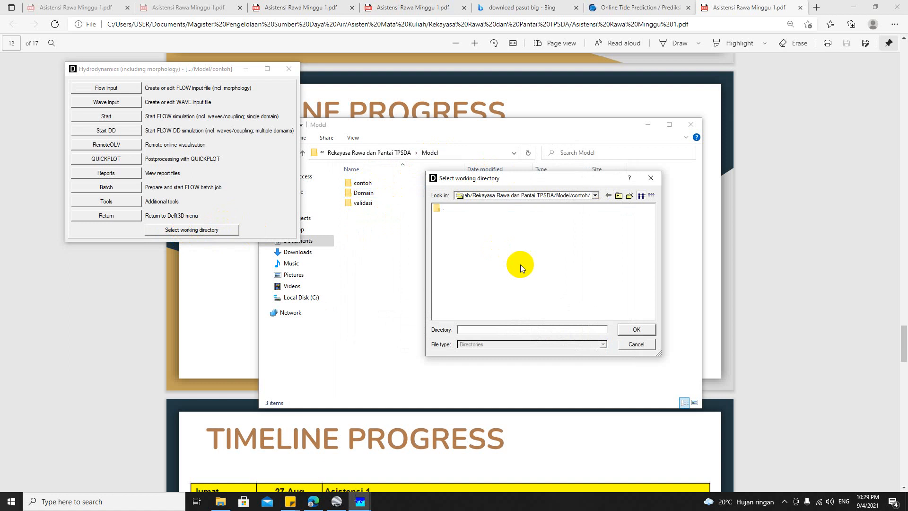
Set the contoh model folder as the working directory, and start a new FLOW input file
{"action": "left_click", "coordinate": [637, 329]}
{"action": "double_click", "coordinate": [363, 183]}
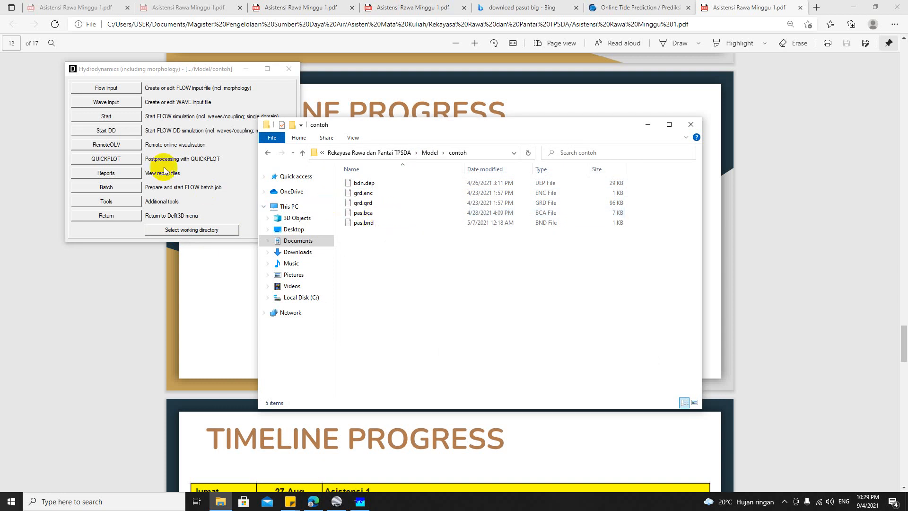
{"action": "left_click", "coordinate": [113, 88]}
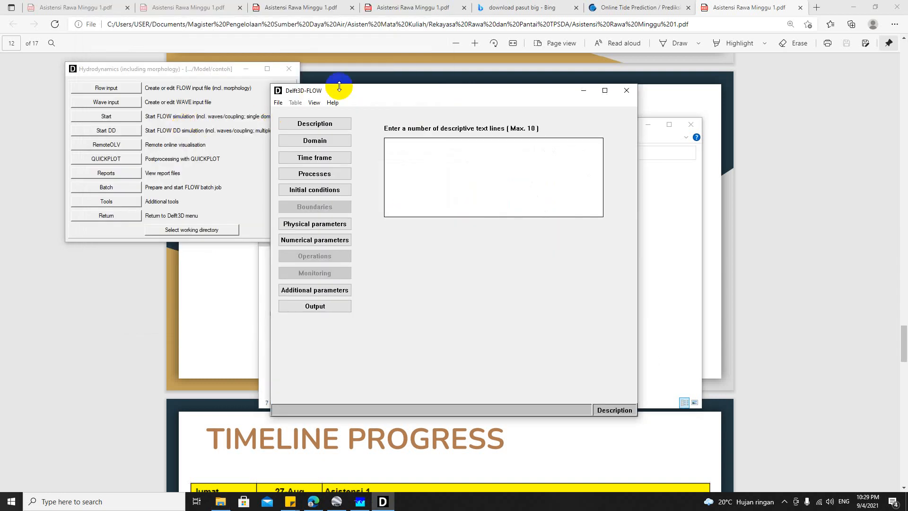
{"action": "left_click_drag", "start_coordinate": [355, 91], "coordinate": [560, 133]}
Load the grid file grd.grd and the grid enclosure grd.enc into the domain's grid parameters
{"action": "left_click", "coordinate": [519, 182]}
{"action": "left_click", "coordinate": [600, 182]}
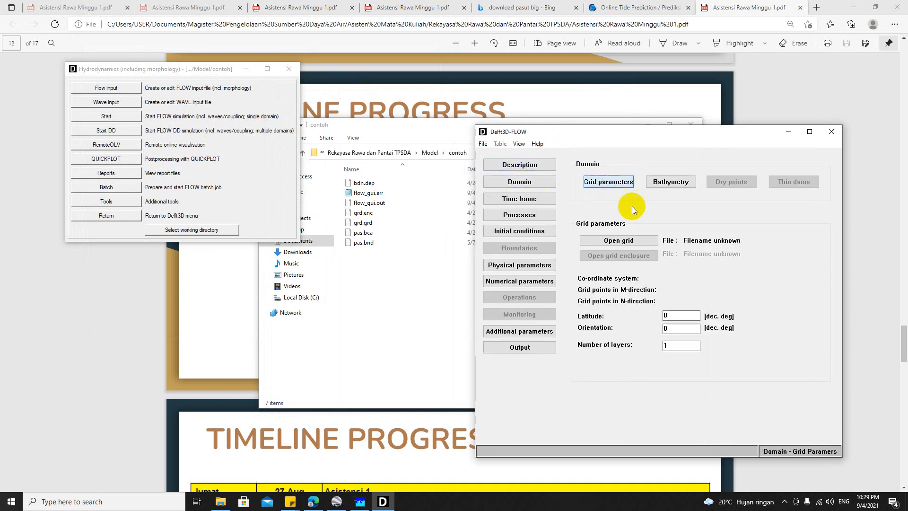
{"action": "left_click", "coordinate": [614, 239]}
{"action": "double_click", "coordinate": [563, 217]}
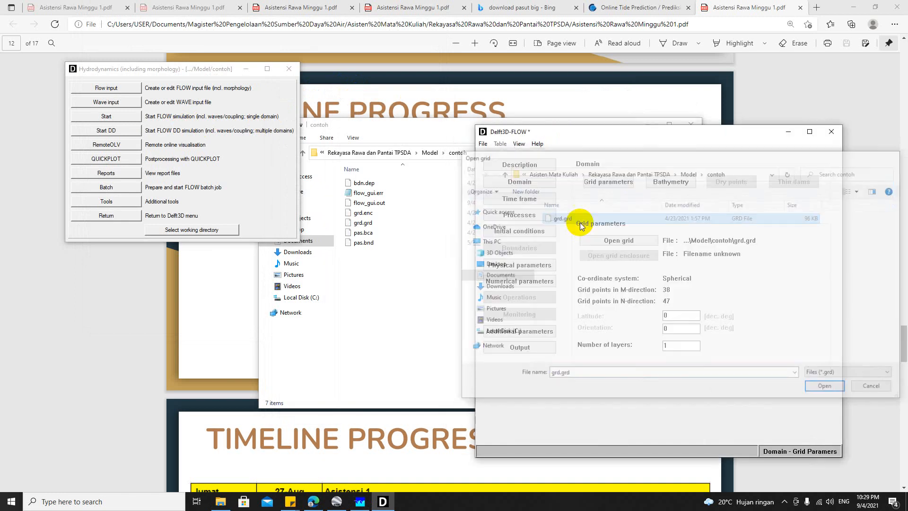
{"action": "left_click", "coordinate": [613, 256]}
{"action": "double_click", "coordinate": [577, 217]}
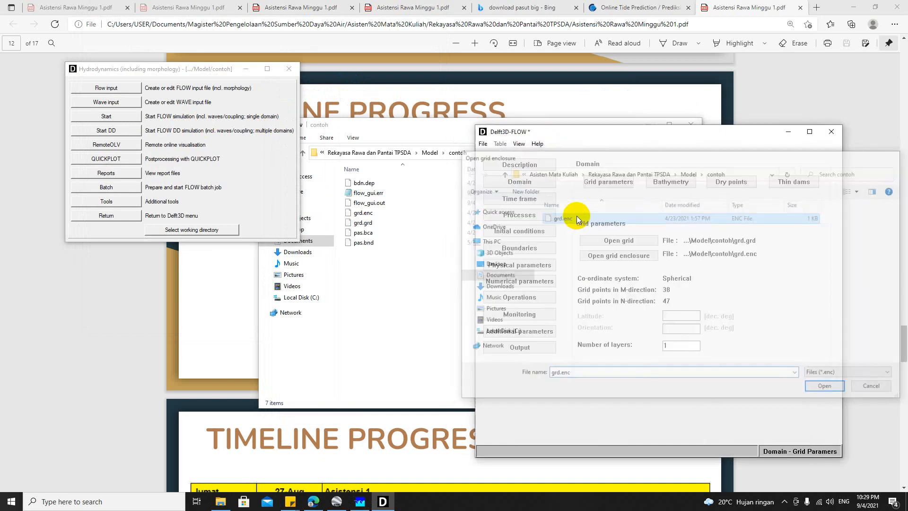
Load the domain's bathymetry from the file bdn.dep
{"action": "left_click", "coordinate": [671, 182]}
{"action": "left_click", "coordinate": [602, 255]}
{"action": "left_click", "coordinate": [646, 256]}
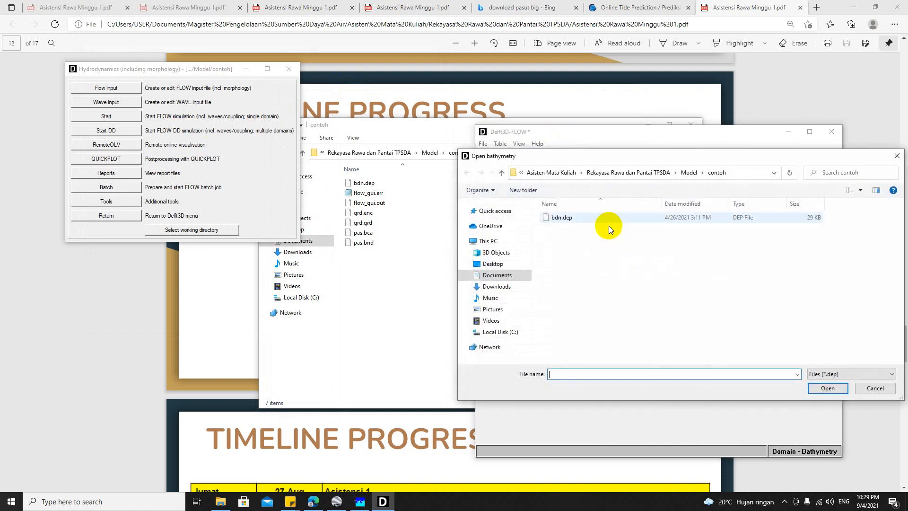
{"action": "double_click", "coordinate": [575, 217]}
{"action": "left_click", "coordinate": [521, 199]}
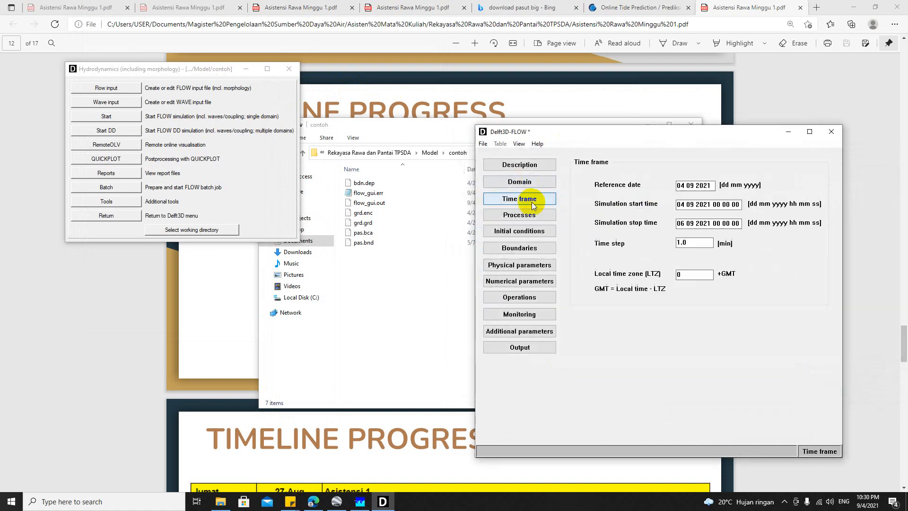
{"action": "double_click", "coordinate": [681, 223]}
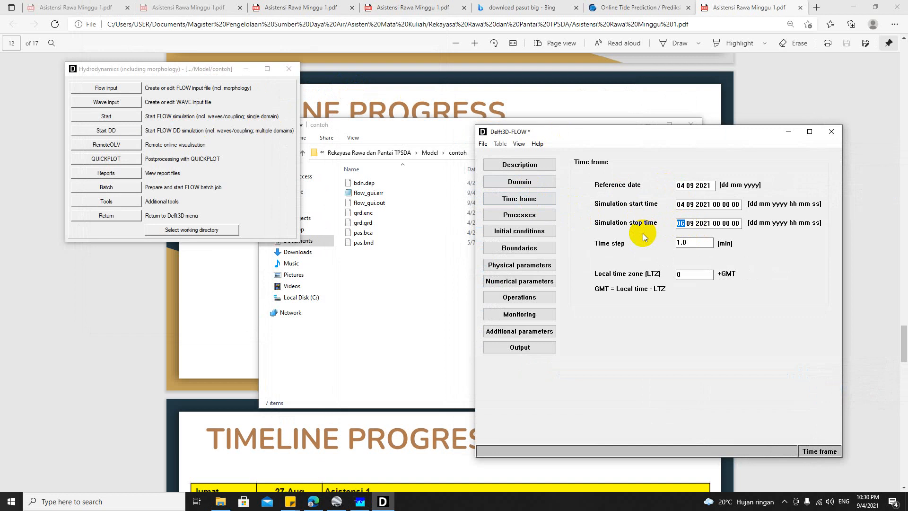
{"action": "type", "text": "19"}
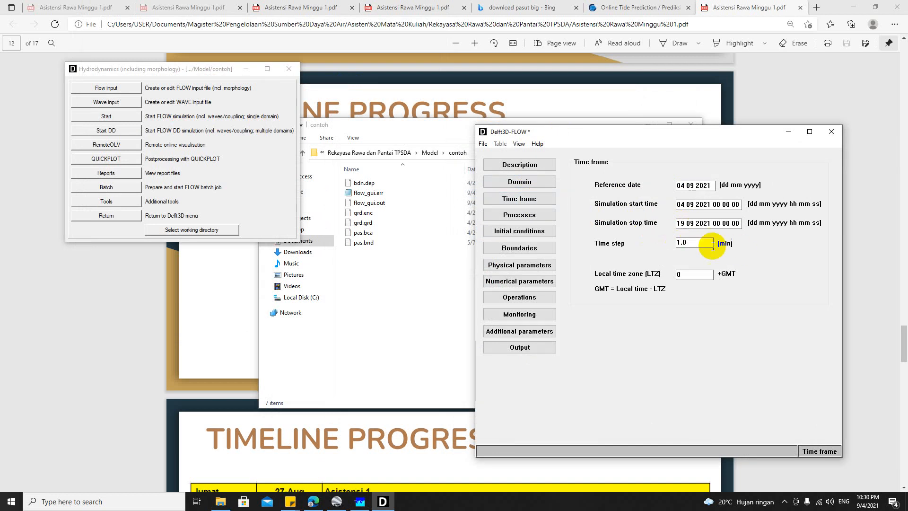
{"action": "key", "text": "Tab"}
{"action": "type", "text": "5"}
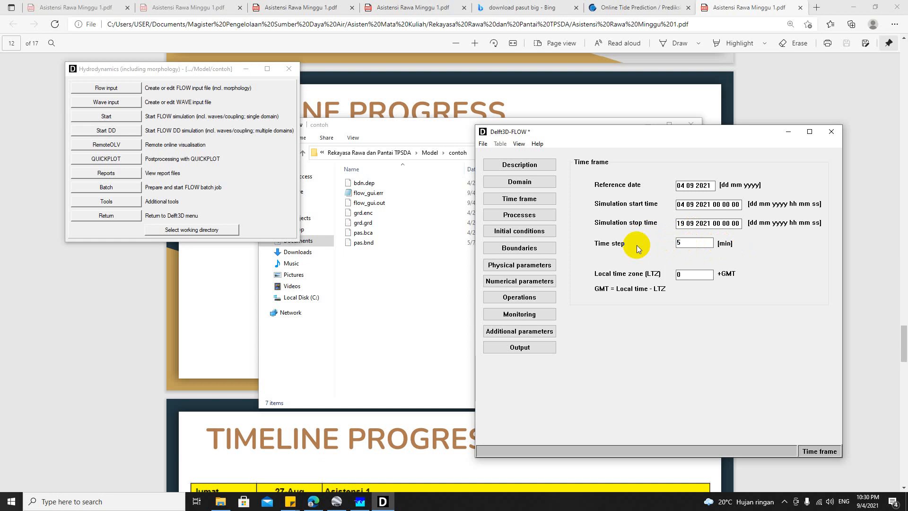
Enable the sediments process with a cohesive sediment named Sediment_Laut
{"action": "left_click", "coordinate": [530, 216]}
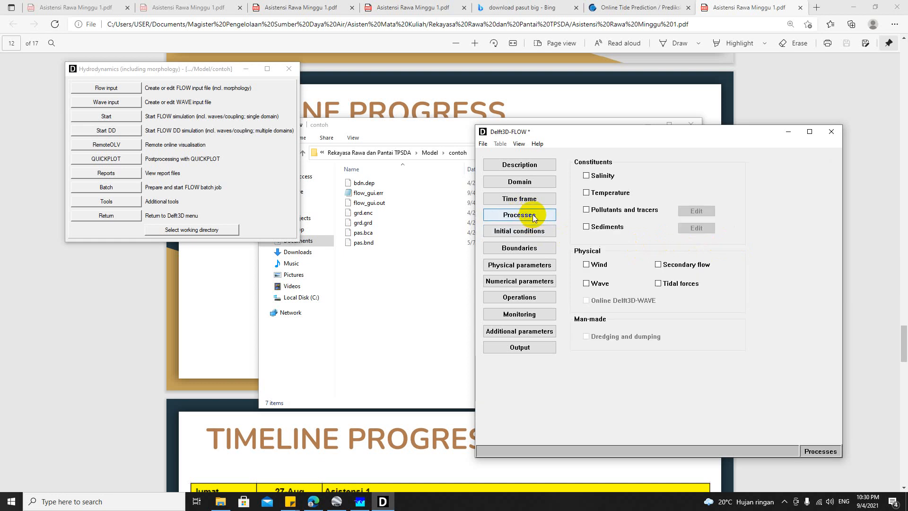
{"action": "left_click", "coordinate": [586, 227]}
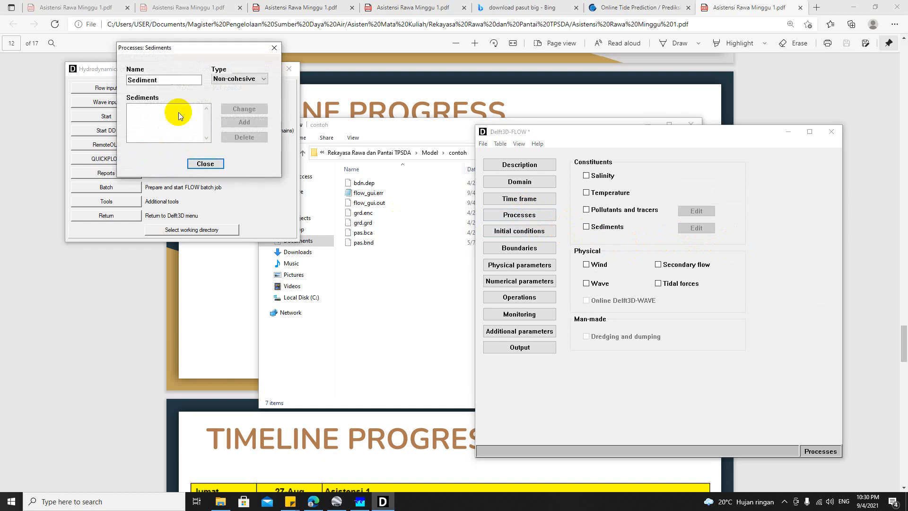
{"action": "left_click", "coordinate": [173, 84]}
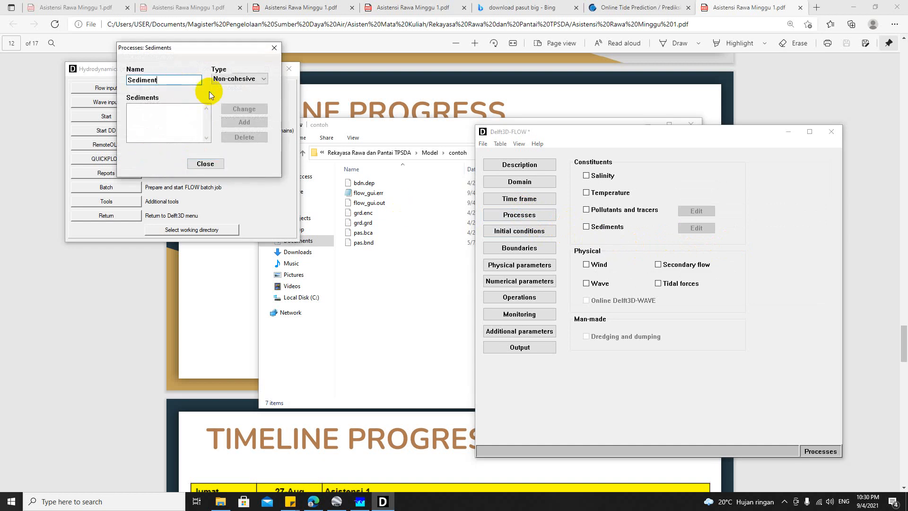
{"action": "type", "text": "_Lau"}
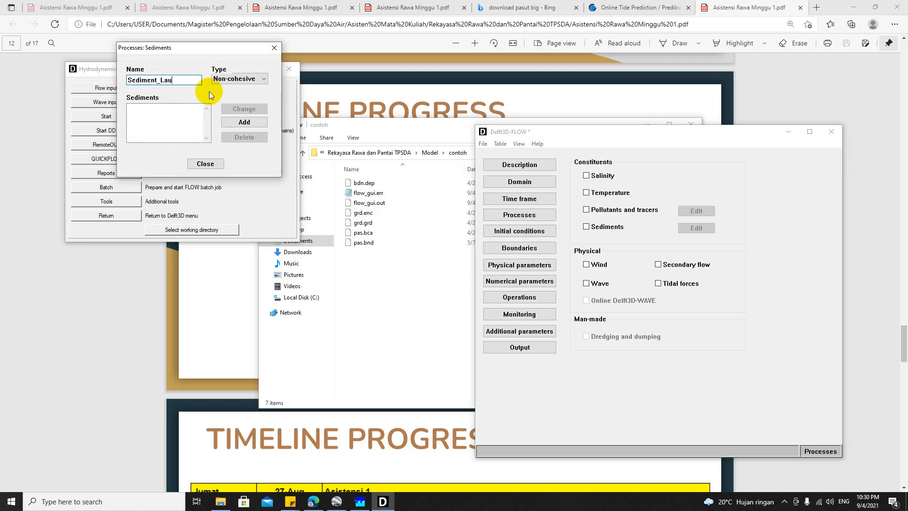
{"action": "type", "text": "t"}
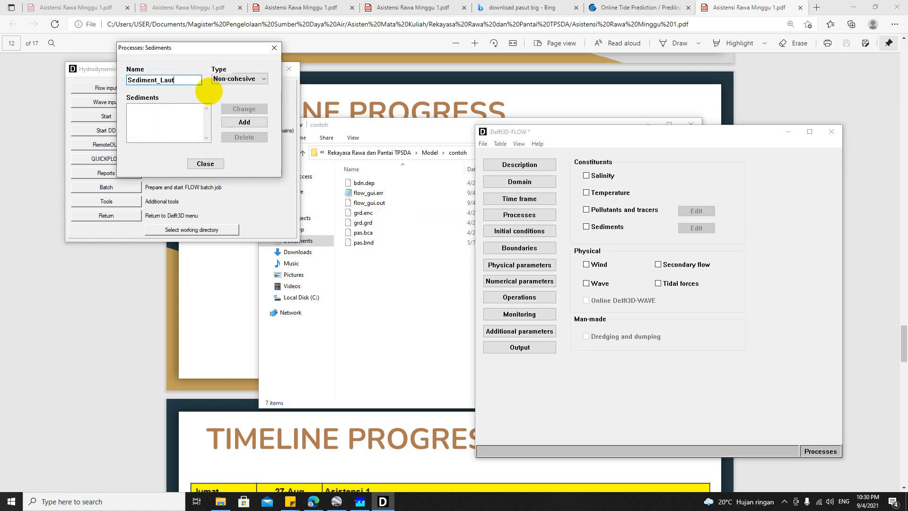
{"action": "left_click", "coordinate": [251, 80]}
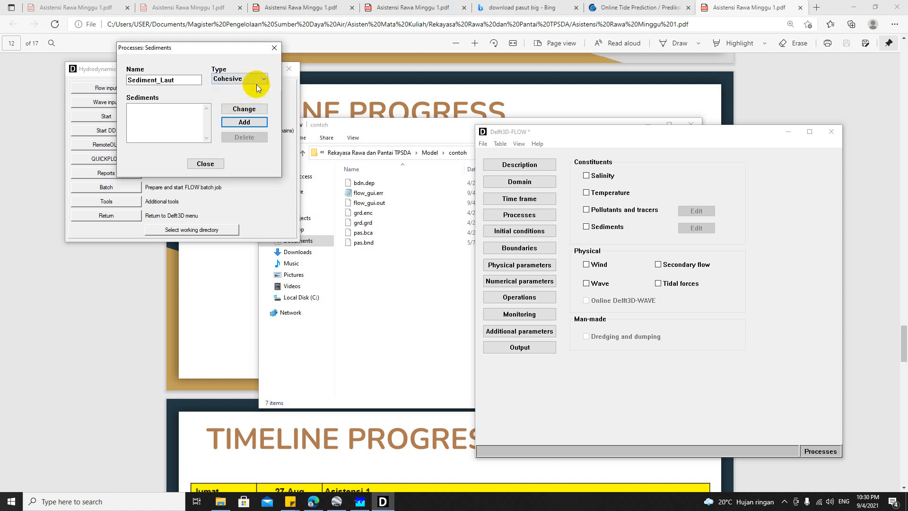
{"action": "left_click", "coordinate": [244, 122]}
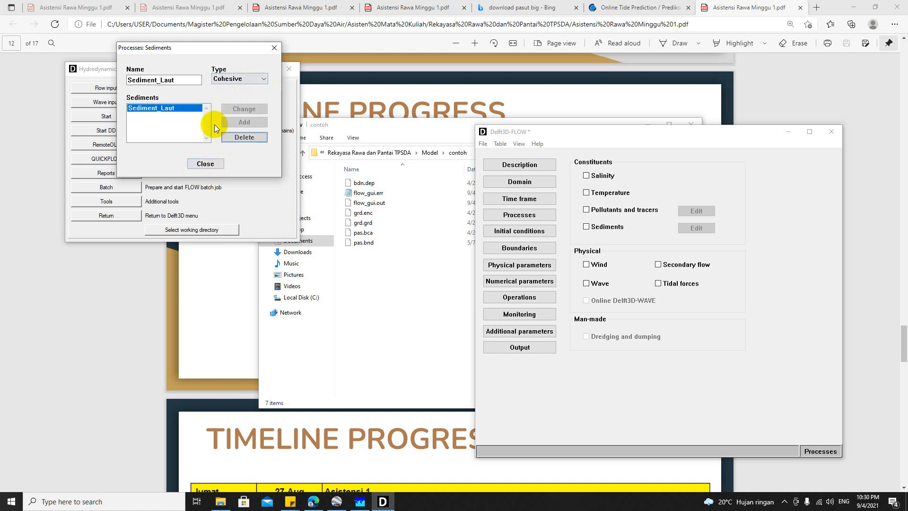
{"action": "left_click", "coordinate": [206, 164]}
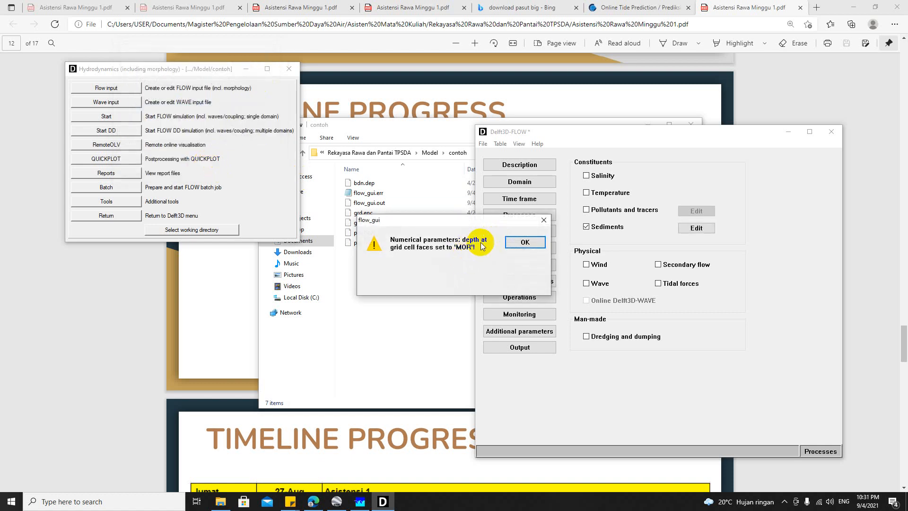
{"action": "left_click", "coordinate": [516, 243]}
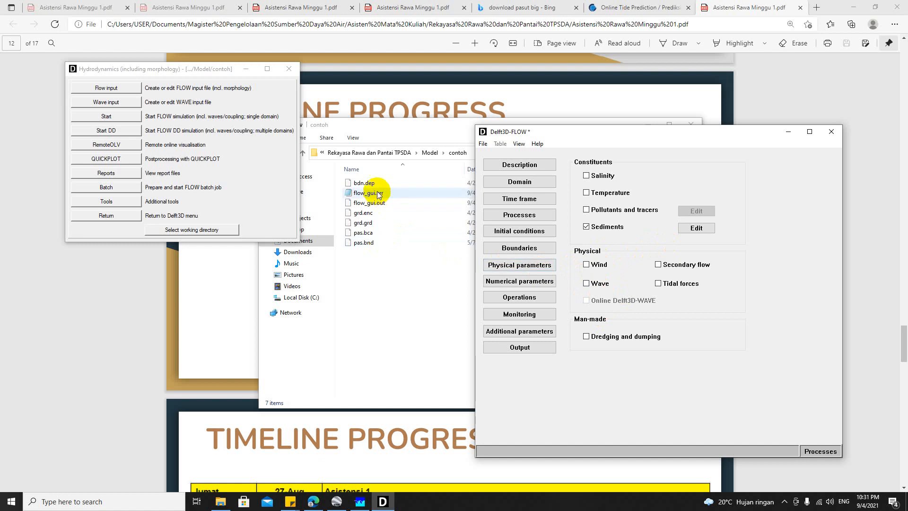
Examine the files in the contoh working folder and the contents of its parent Model folder
{"action": "left_click_drag", "start_coordinate": [574, 131], "coordinate": [647, 132]}
{"action": "left_click", "coordinate": [466, 133]}
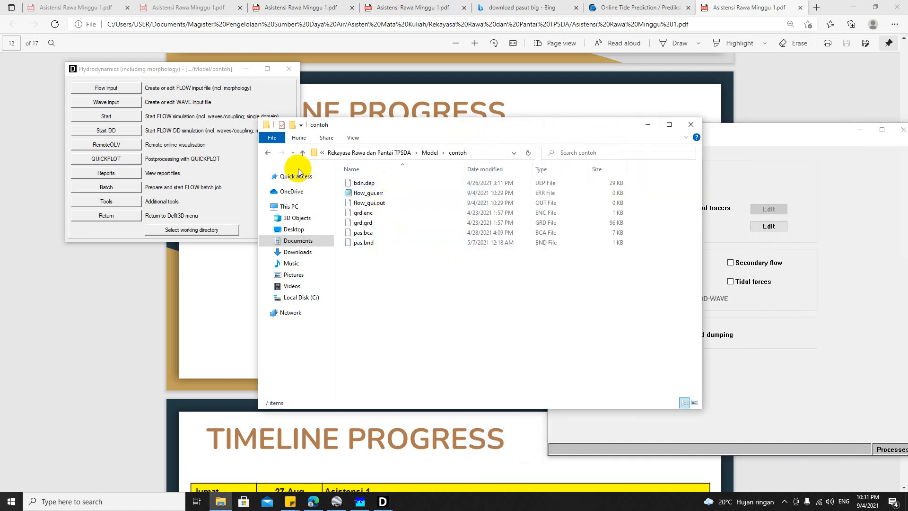
{"action": "left_click", "coordinate": [266, 153]}
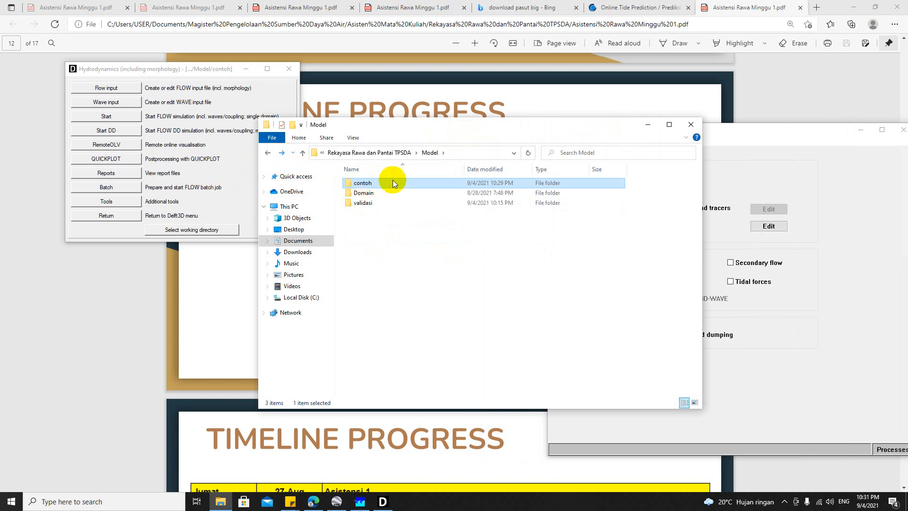
{"action": "left_click", "coordinate": [282, 154]}
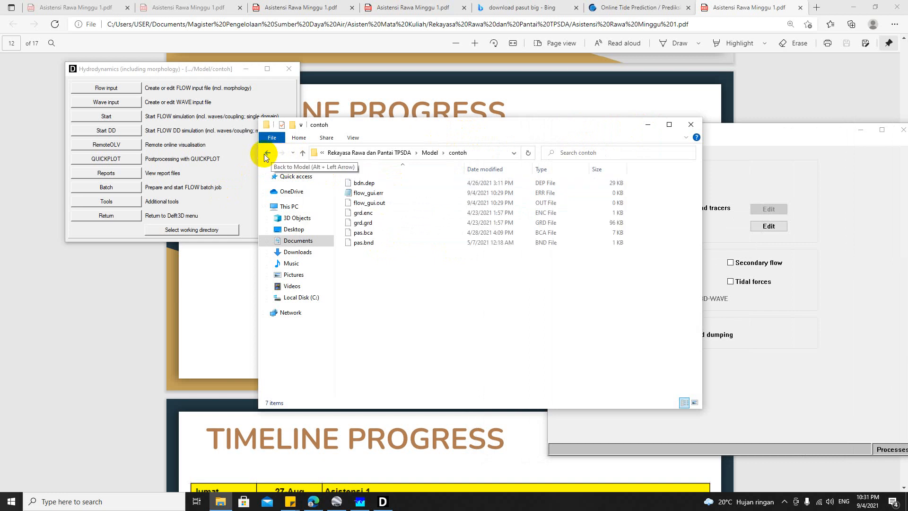
{"action": "left_click", "coordinate": [267, 152]}
{"action": "left_click", "coordinate": [281, 153]}
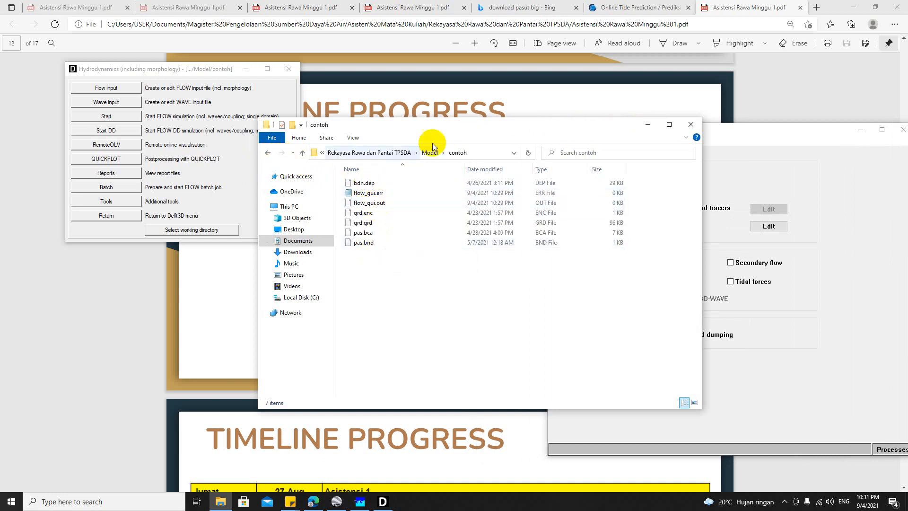
{"action": "left_click_drag", "start_coordinate": [440, 124], "coordinate": [365, 117]}
{"action": "left_click_drag", "start_coordinate": [605, 133], "coordinate": [651, 125]}
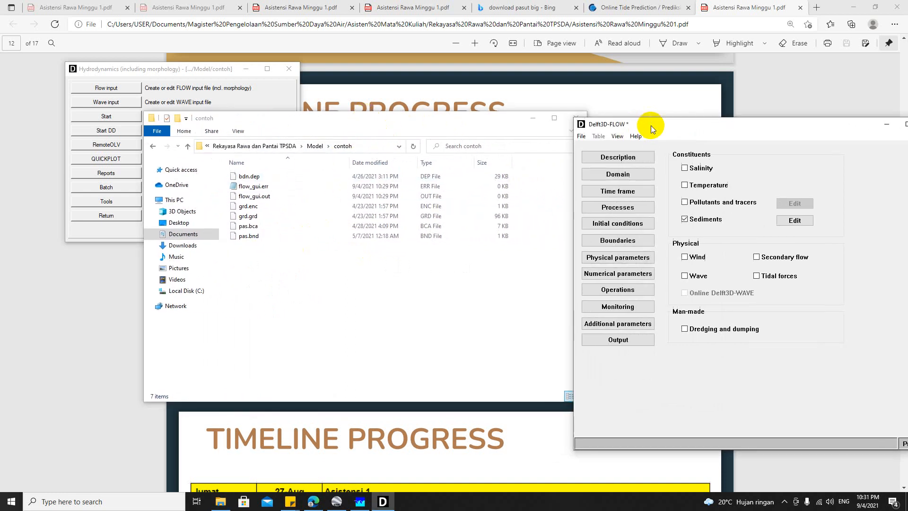
{"action": "left_click_drag", "start_coordinate": [384, 124], "coordinate": [355, 115]}
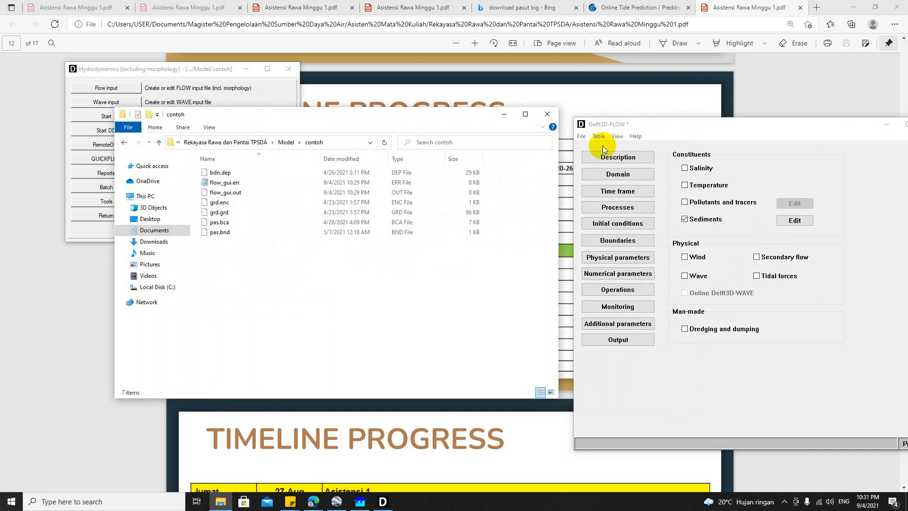
{"action": "left_click_drag", "start_coordinate": [688, 130], "coordinate": [524, 113]}
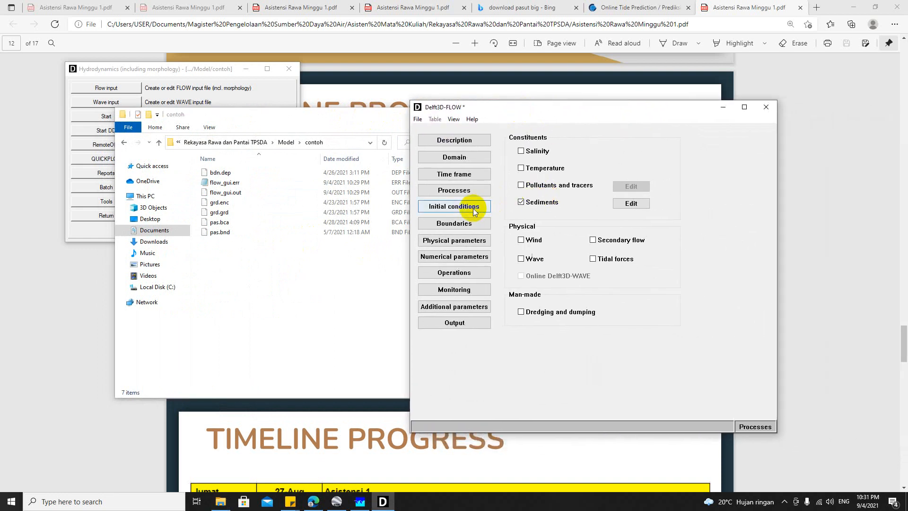
Check the initial conditions, and load the boundary definitions from the file pas.bnd
{"action": "left_click", "coordinate": [456, 207]}
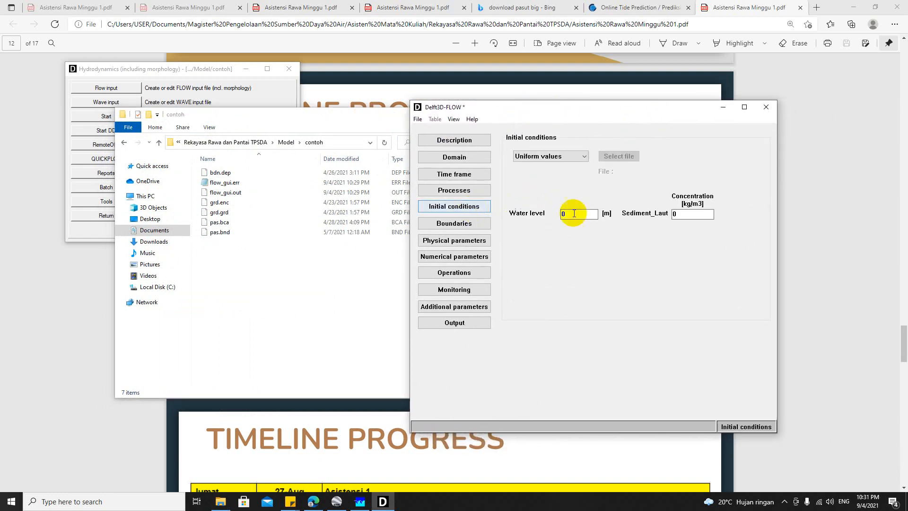
{"action": "left_click", "coordinate": [466, 223]}
{"action": "left_click", "coordinate": [462, 206]}
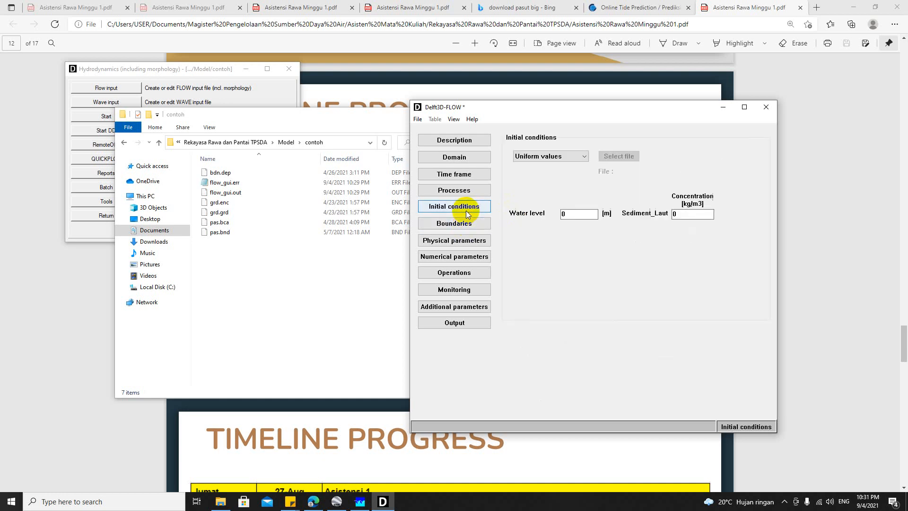
{"action": "left_click", "coordinate": [464, 222]}
{"action": "left_click", "coordinate": [702, 165]}
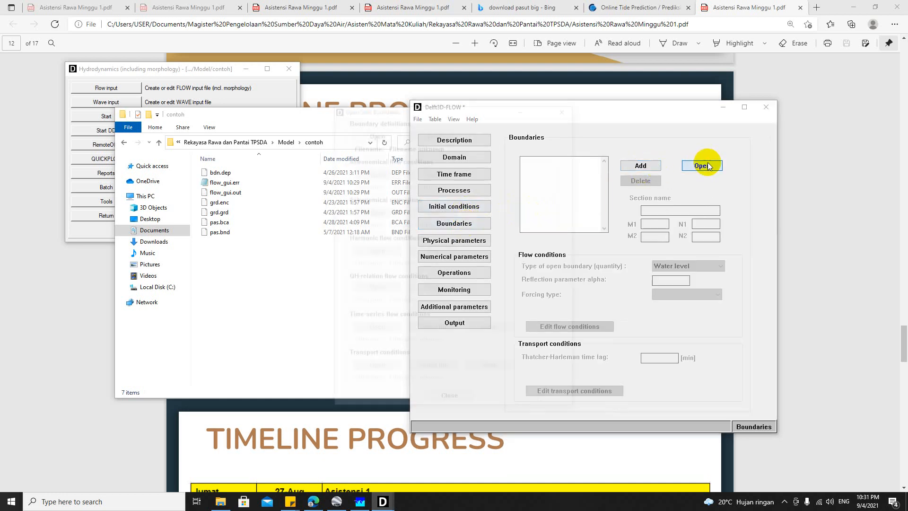
{"action": "double_click", "coordinate": [431, 183]}
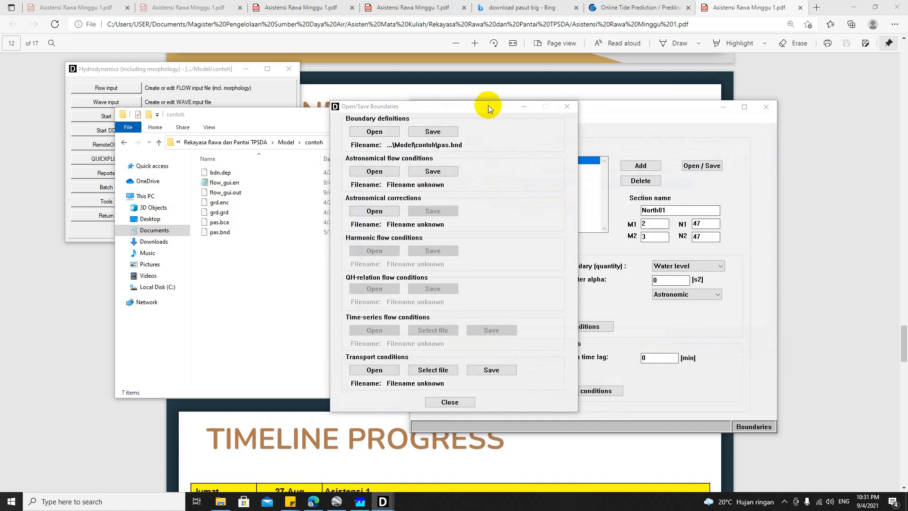
{"action": "left_click_drag", "start_coordinate": [487, 105], "coordinate": [379, 124]}
{"action": "left_click", "coordinate": [533, 198]}
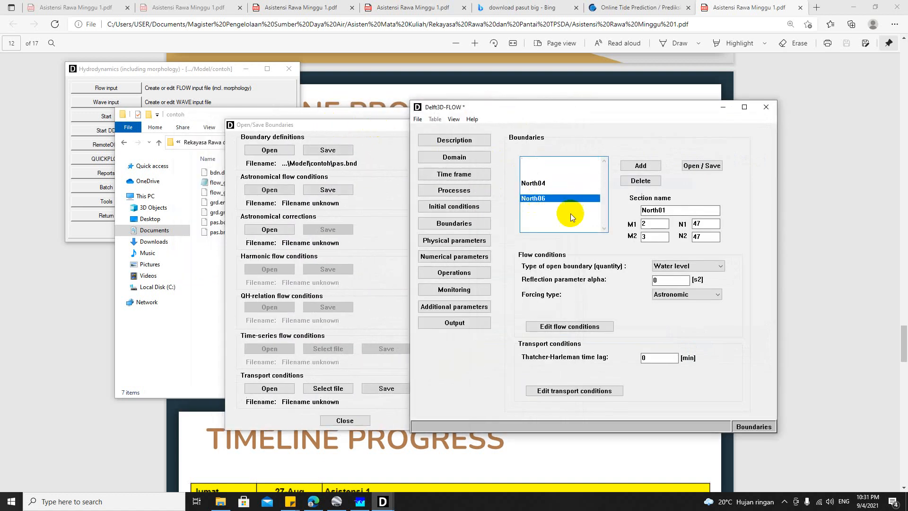
Load the astronomical flow conditions for the boundaries from the file pas.bca
{"action": "left_click", "coordinate": [271, 194]}
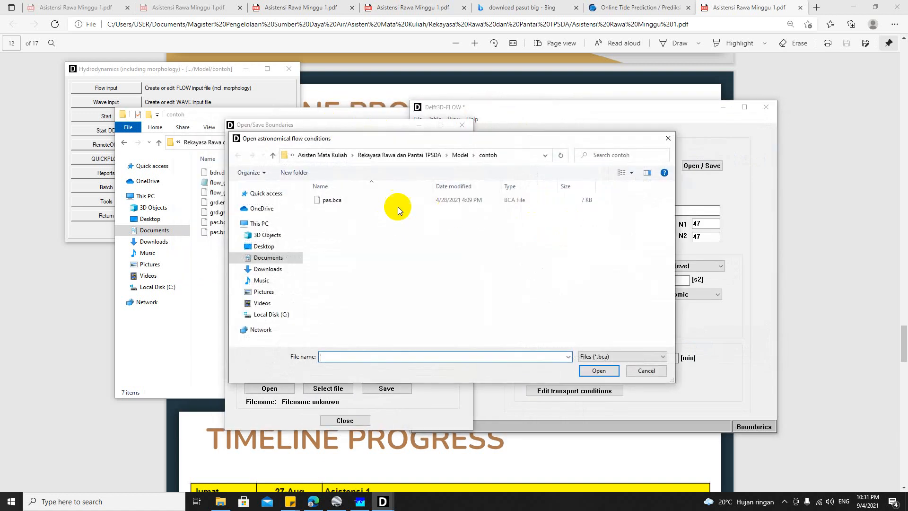
{"action": "left_click", "coordinate": [390, 203]}
{"action": "double_click", "coordinate": [390, 202]}
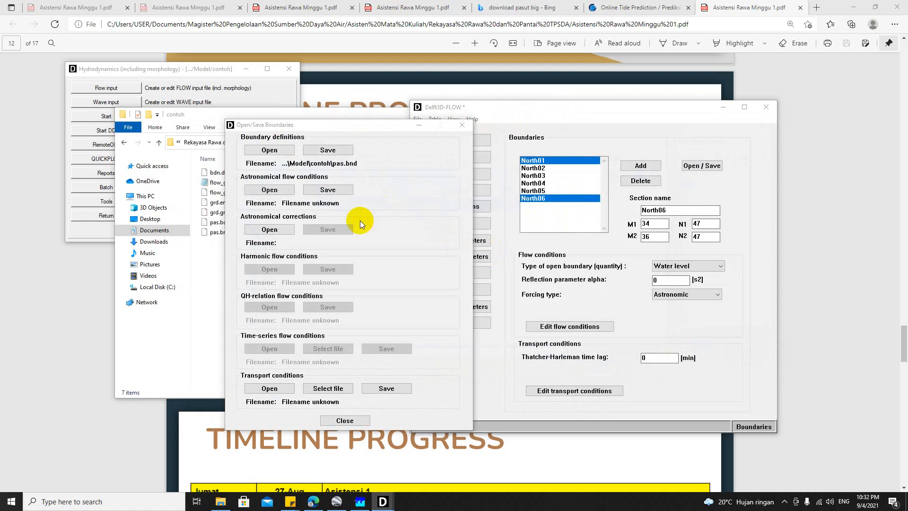
{"action": "left_click", "coordinate": [347, 128]}
{"action": "left_click_drag", "start_coordinate": [347, 128], "coordinate": [330, 118]}
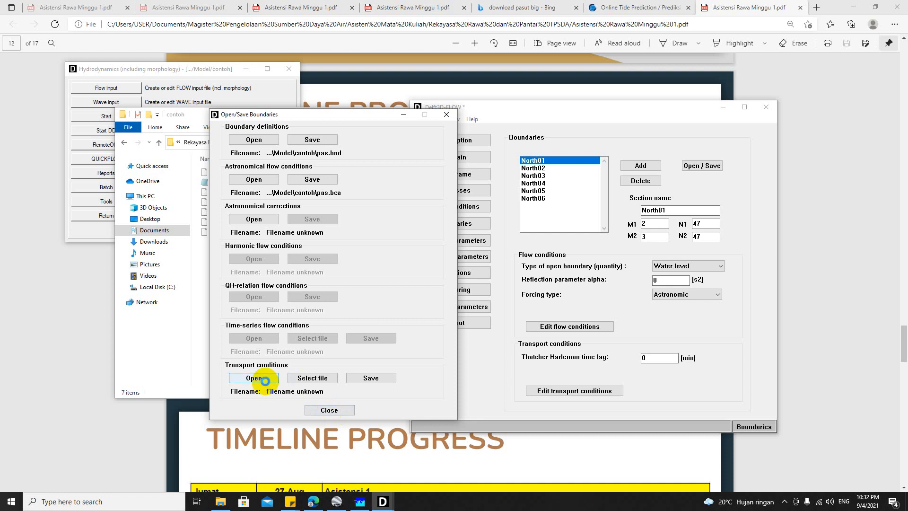
{"action": "left_click", "coordinate": [254, 378]}
{"action": "left_click", "coordinate": [629, 359]}
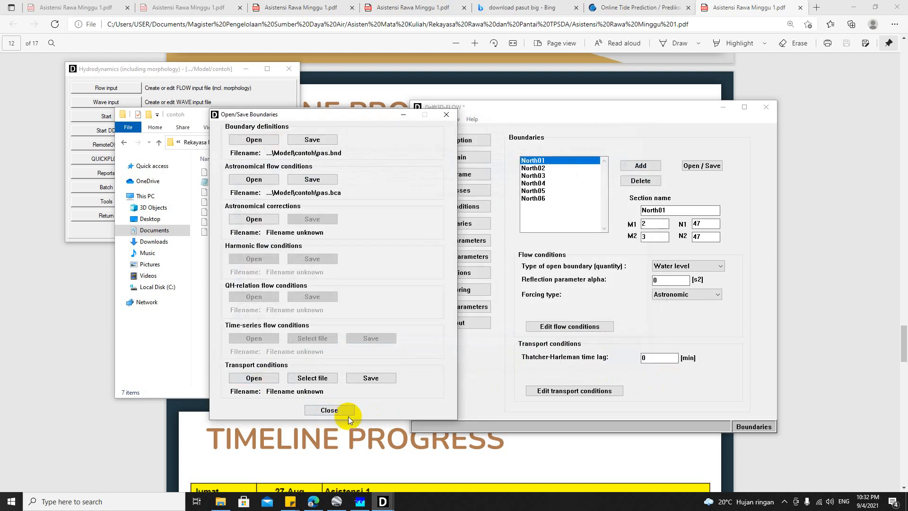
Examine the astronomic amplitudes and phases in the component sets of boundary North01's flow conditions, including North01B and North04B
{"action": "left_click", "coordinate": [348, 413]}
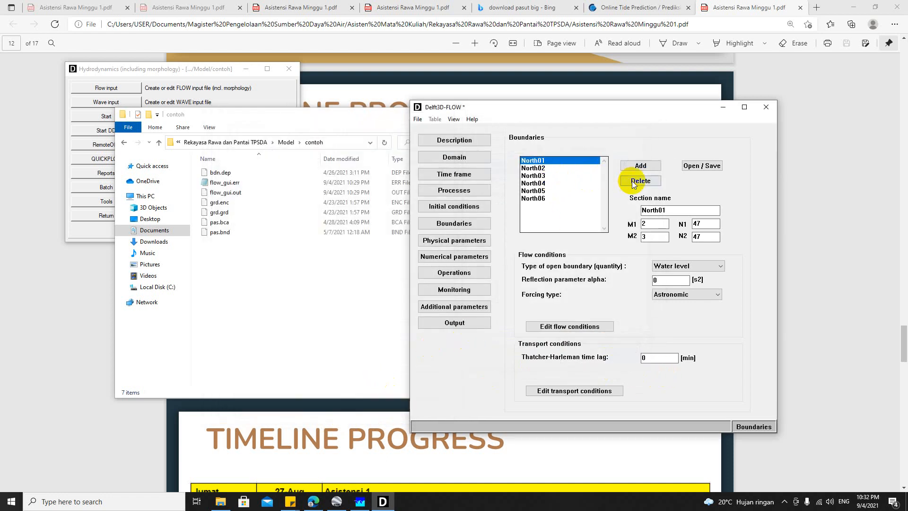
{"action": "left_click", "coordinate": [565, 327]}
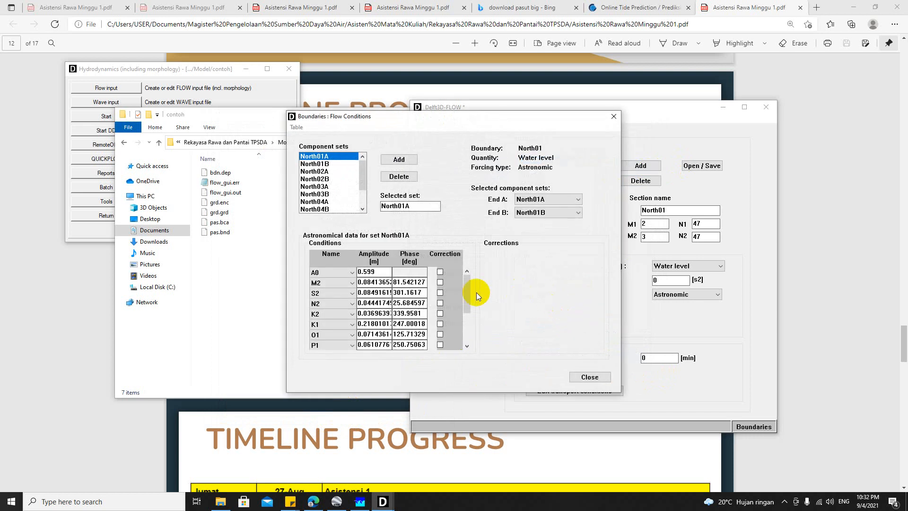
{"action": "left_click", "coordinate": [325, 164]}
{"action": "left_click_drag", "start_coordinate": [440, 116], "coordinate": [419, 120]}
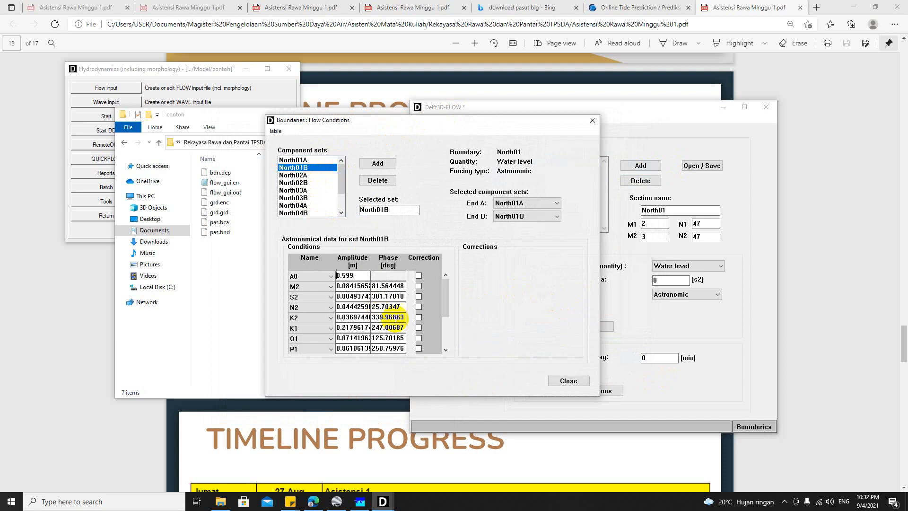
{"action": "left_click_drag", "start_coordinate": [446, 300], "coordinate": [450, 337]}
{"action": "left_click", "coordinate": [293, 213]}
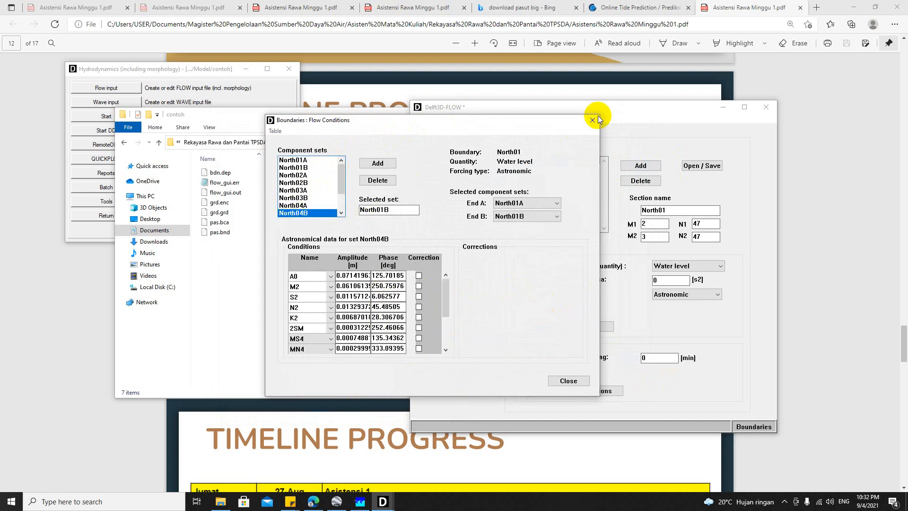
{"action": "left_click", "coordinate": [592, 120]}
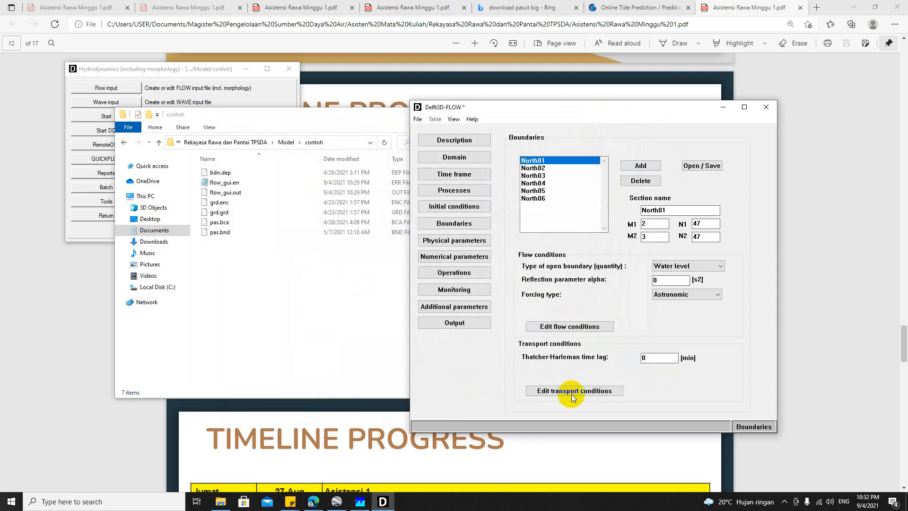
Inspect the grid, bathymetry and open boundaries in the Visualisation Area, enlarged around the model, and close it
{"action": "left_click", "coordinate": [454, 119]}
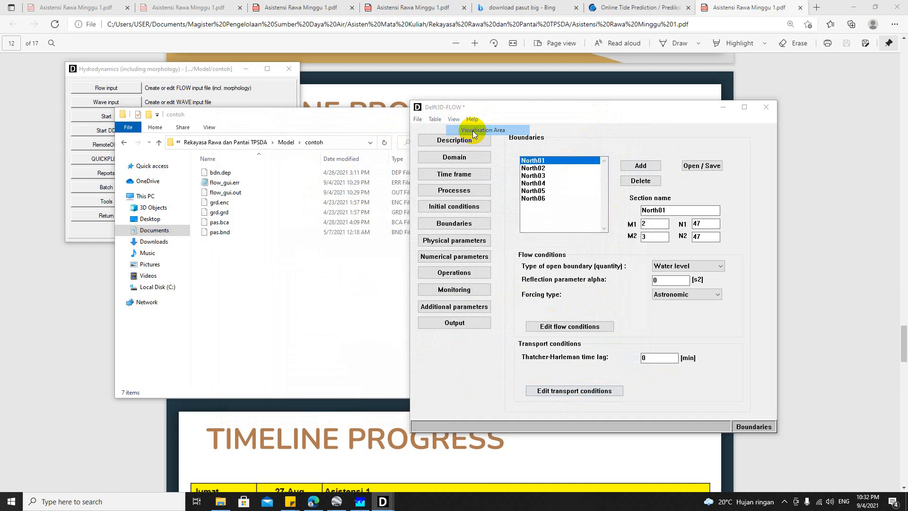
{"action": "left_click", "coordinate": [447, 130]}
{"action": "left_click", "coordinate": [373, 36]}
{"action": "left_click", "coordinate": [74, 16]}
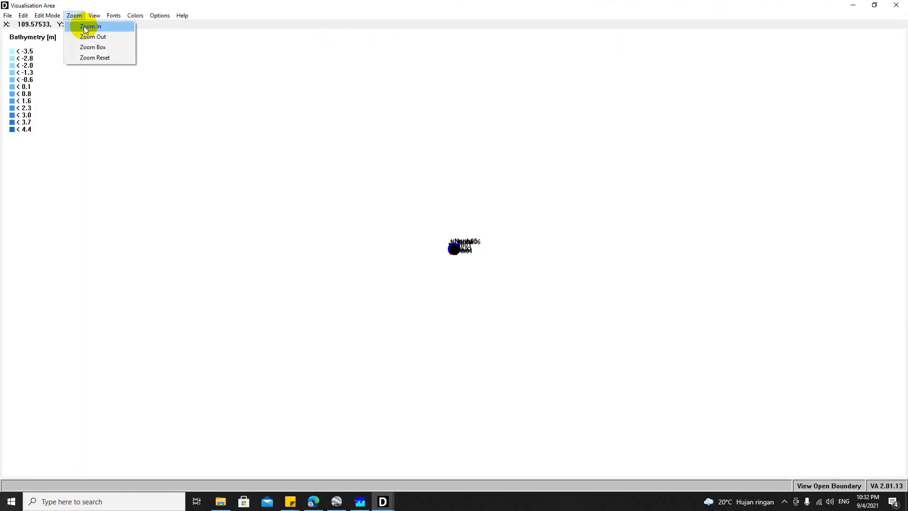
{"action": "left_click", "coordinate": [88, 24]}
{"action": "left_click_drag", "start_coordinate": [441, 244], "coordinate": [462, 257]}
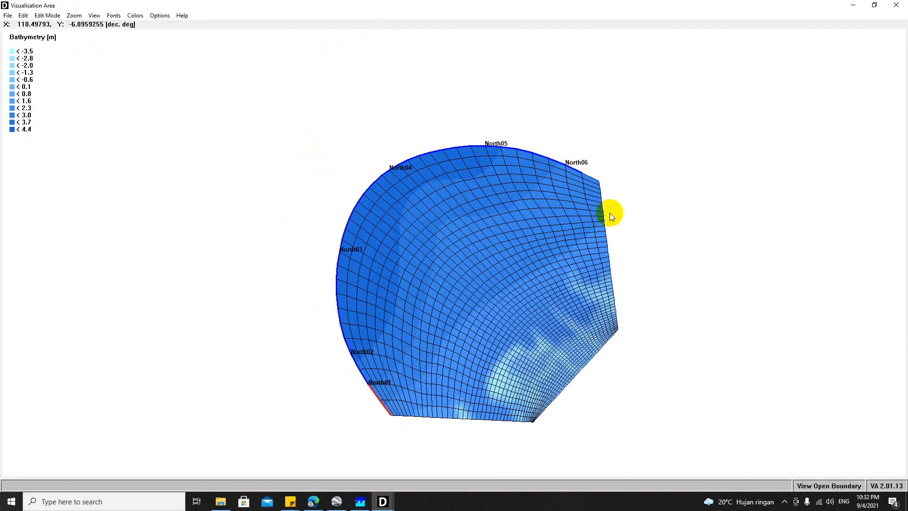
{"action": "double_click", "coordinate": [780, 5]}
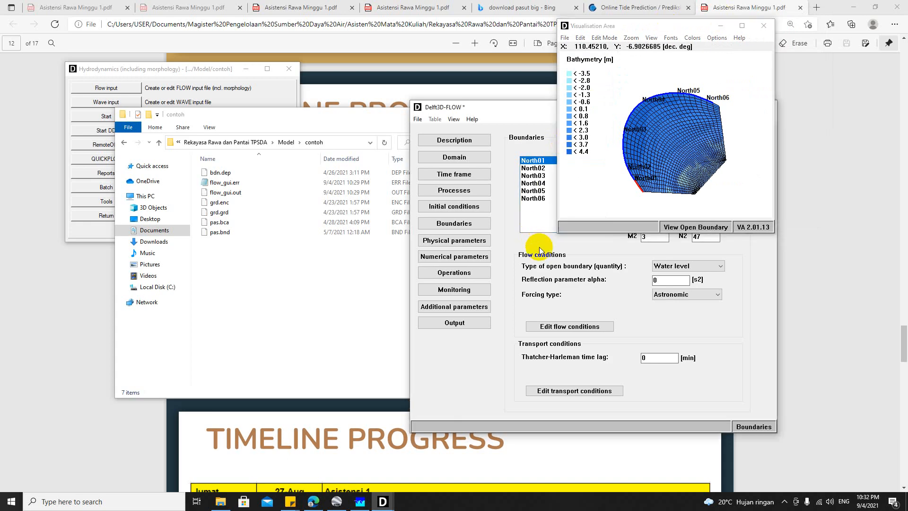
{"action": "left_click", "coordinate": [763, 25]}
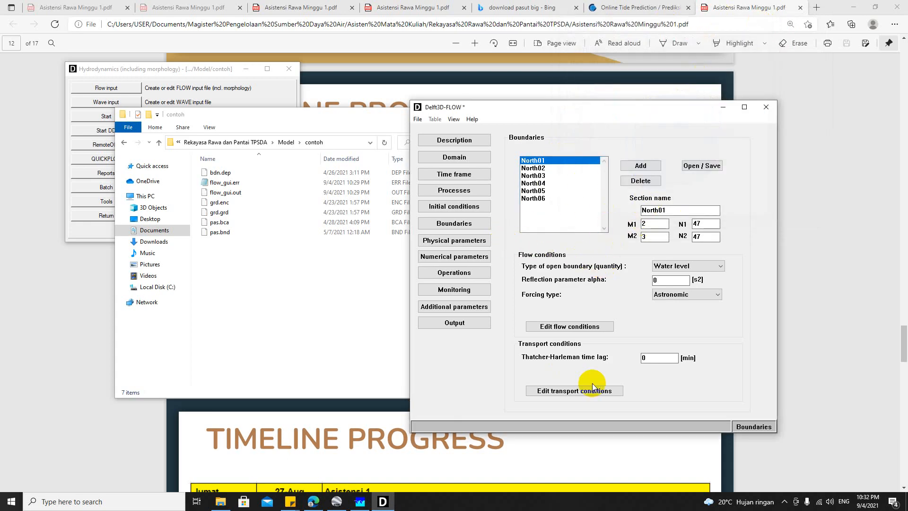
{"action": "left_click", "coordinate": [574, 390]}
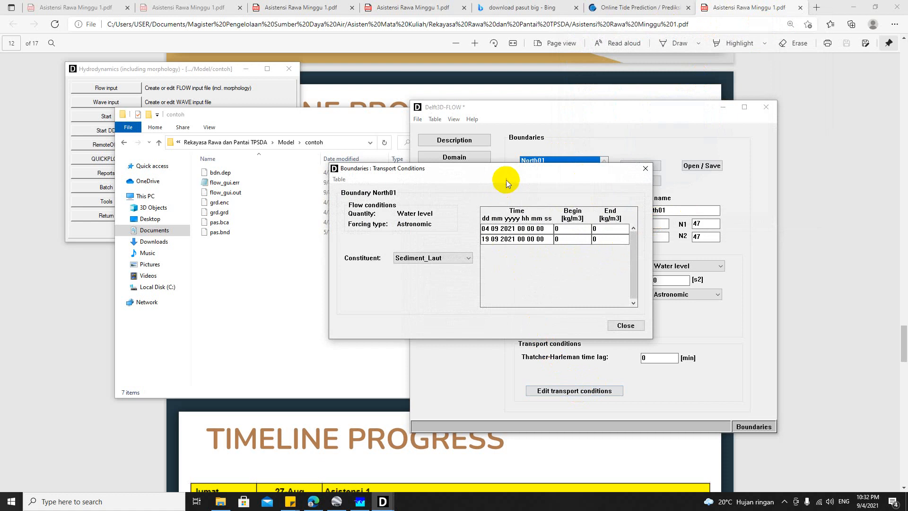
{"action": "left_click_drag", "start_coordinate": [496, 168], "coordinate": [286, 173]}
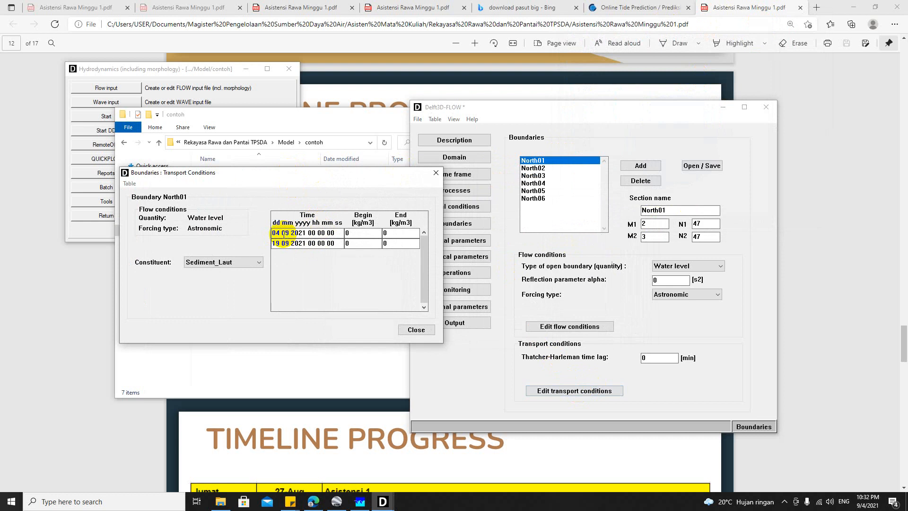
{"action": "left_click", "coordinate": [297, 243]}
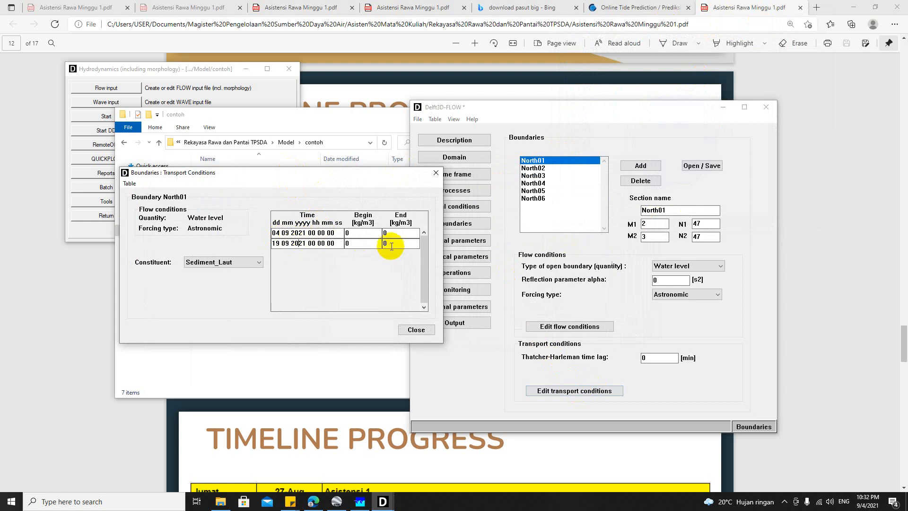
{"action": "left_click", "coordinate": [349, 234]}
{"action": "type", "text": "0.4"}
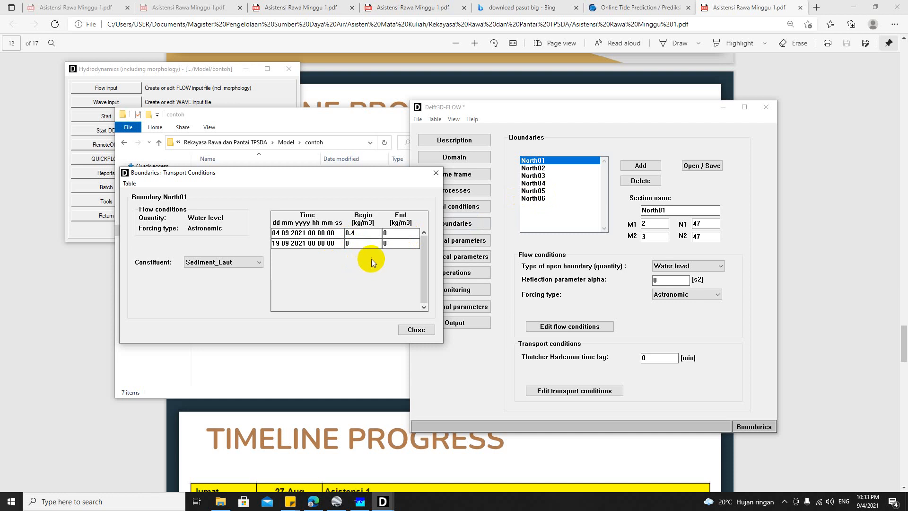
{"action": "left_click", "coordinate": [350, 233]}
{"action": "left_click", "coordinate": [393, 234]}
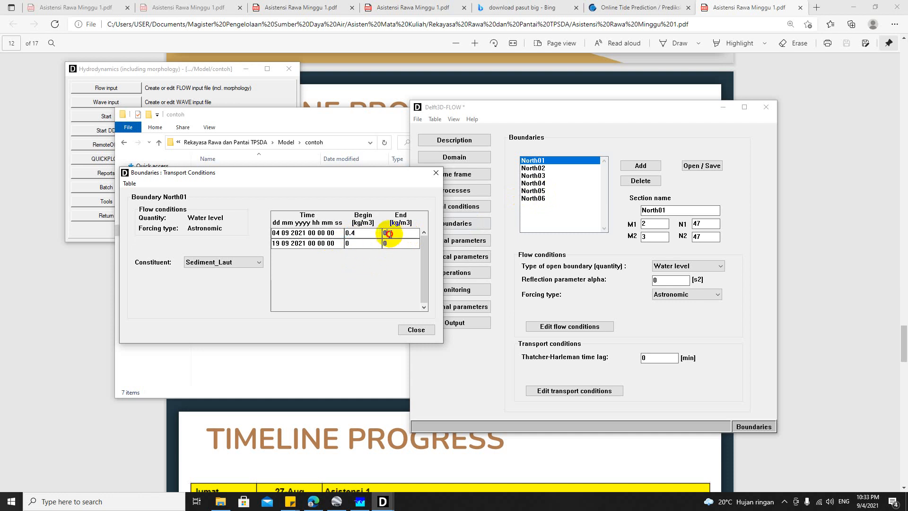
{"action": "key", "text": "BackSpace"}
{"action": "left_click", "coordinate": [362, 233]}
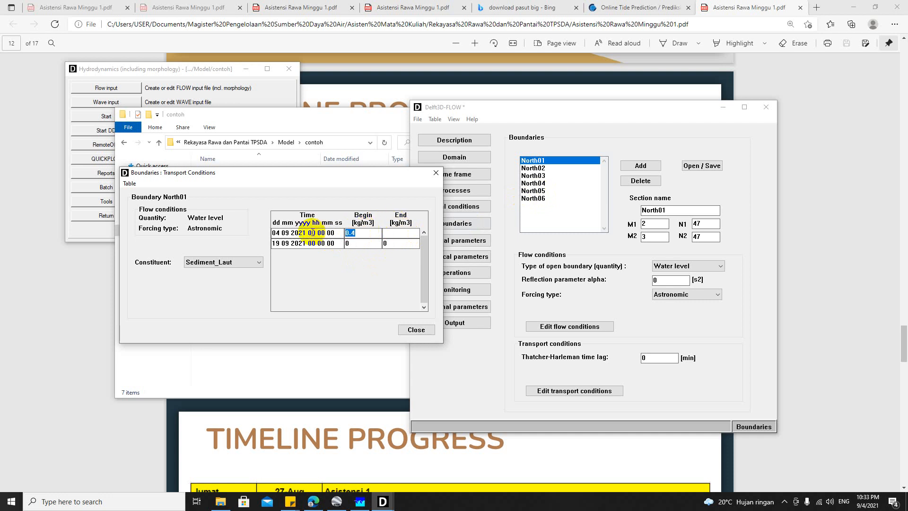
{"action": "left_click", "coordinate": [388, 234]}
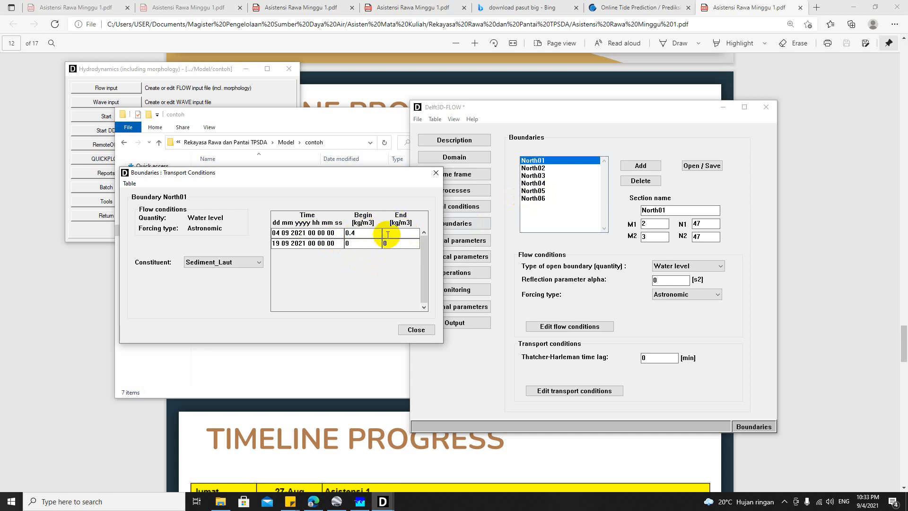
{"action": "type", "text": "0.4"}
{"action": "left_click", "coordinate": [359, 234]}
{"action": "key", "text": "ctrl+c"}
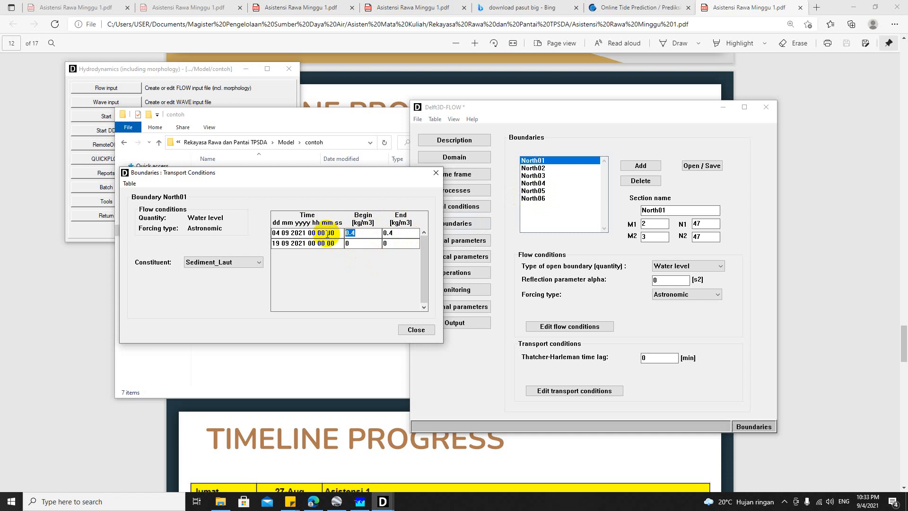
{"action": "left_click_drag", "start_coordinate": [352, 244], "coordinate": [330, 246]}
{"action": "key", "text": "ctrl+v"}
{"action": "double_click", "coordinate": [397, 243]}
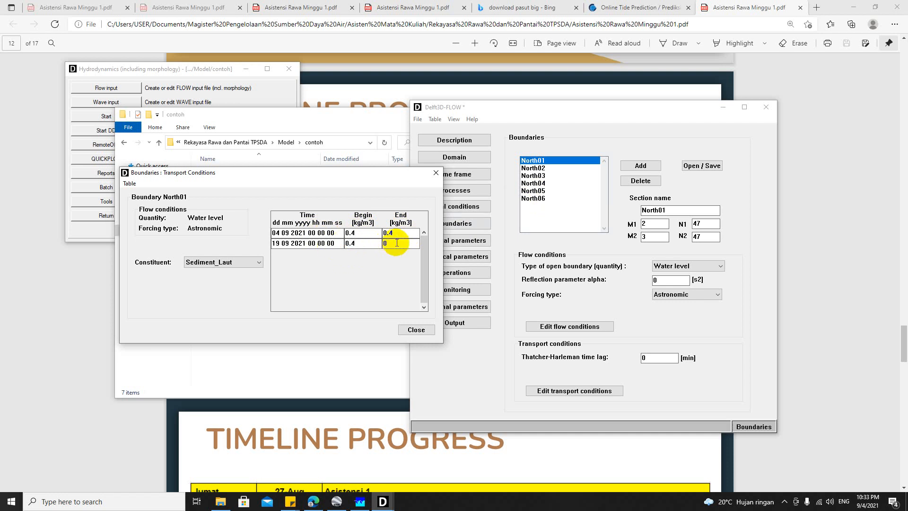
{"action": "key", "text": "ctrl+v"}
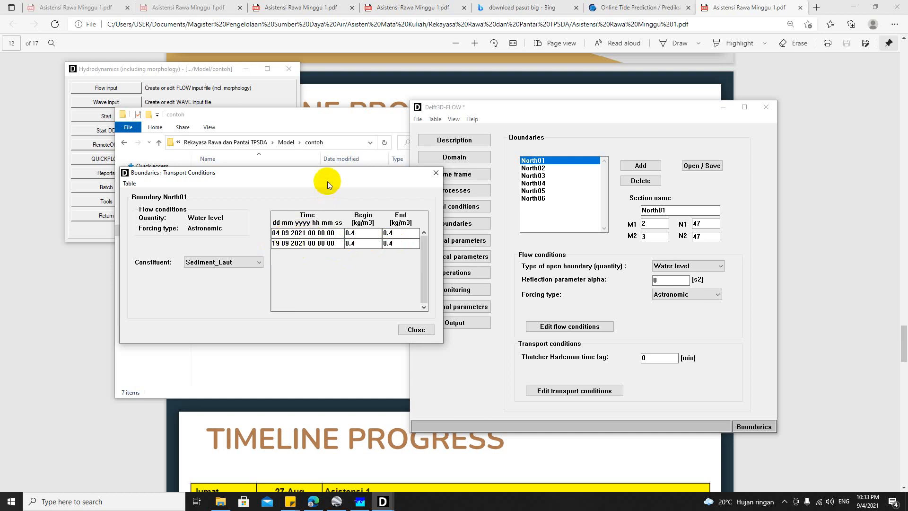
{"action": "left_click_drag", "start_coordinate": [320, 173], "coordinate": [282, 170]}
{"action": "left_click", "coordinate": [441, 175]}
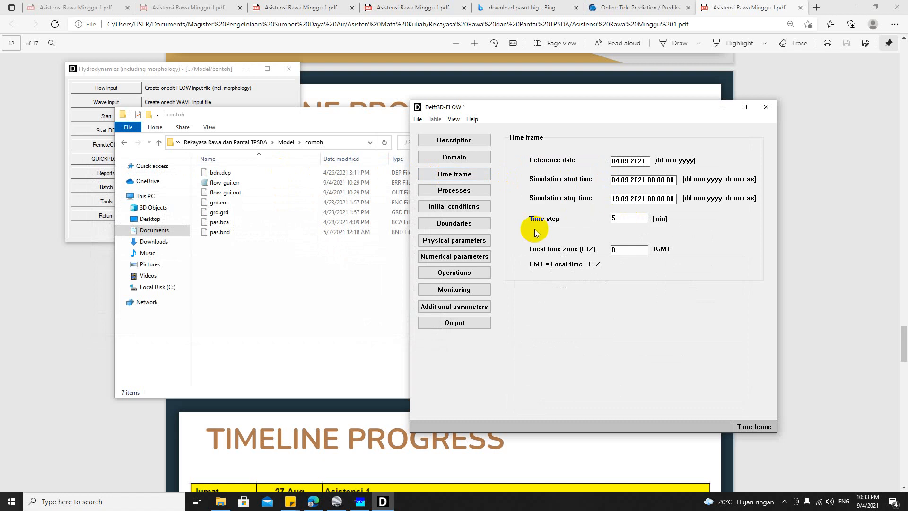
{"action": "left_click", "coordinate": [457, 242]}
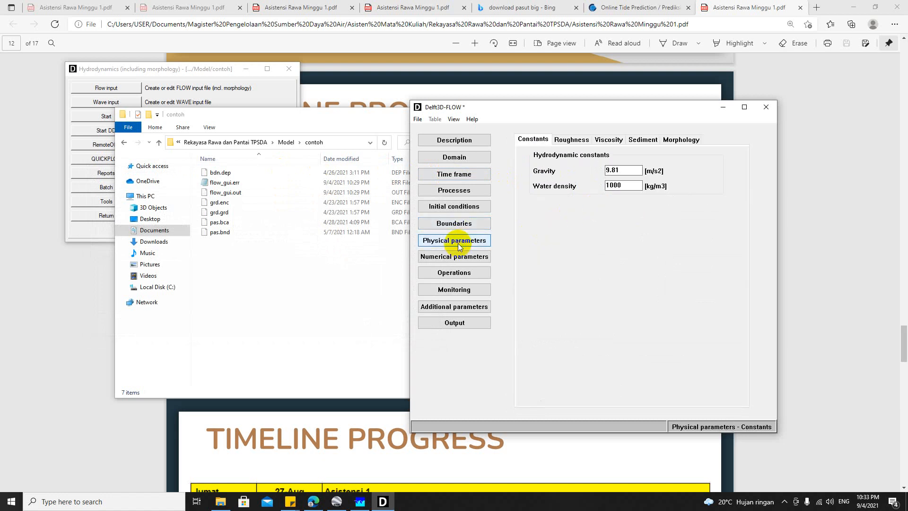
{"action": "left_click", "coordinate": [465, 208]}
{"action": "left_click", "coordinate": [455, 242]}
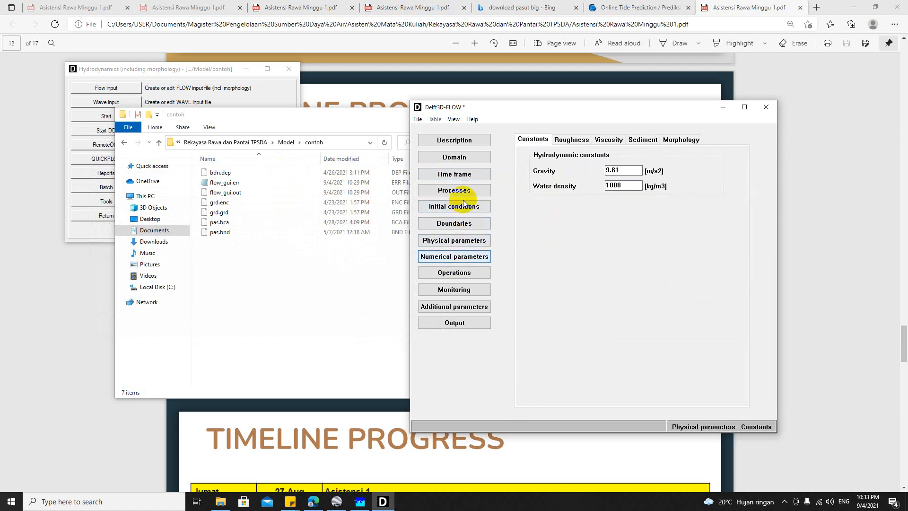
Set the Sediment_Laut begin and end concentrations to 0.4 kg/m3 at both times for the remaining boundaries, North02 to North06
{"action": "left_click", "coordinate": [461, 222]}
{"action": "left_click", "coordinate": [575, 390]}
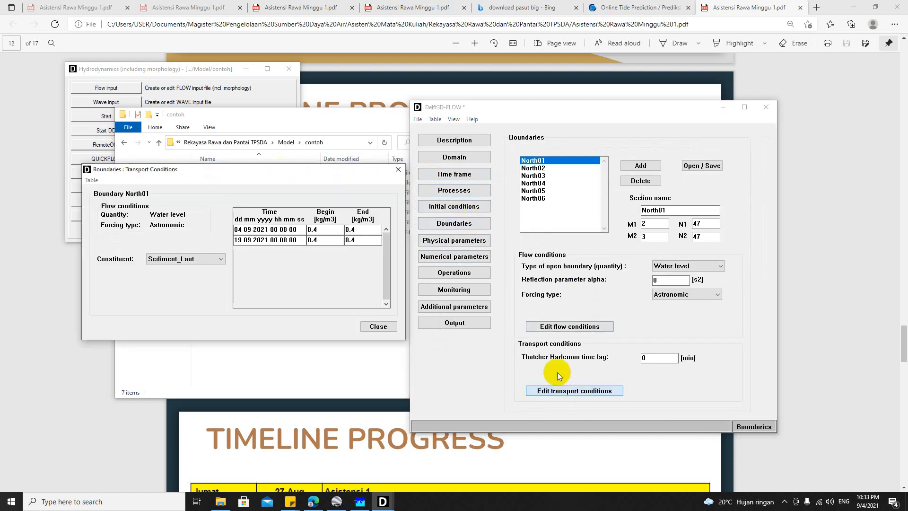
{"action": "left_click", "coordinate": [542, 169]}
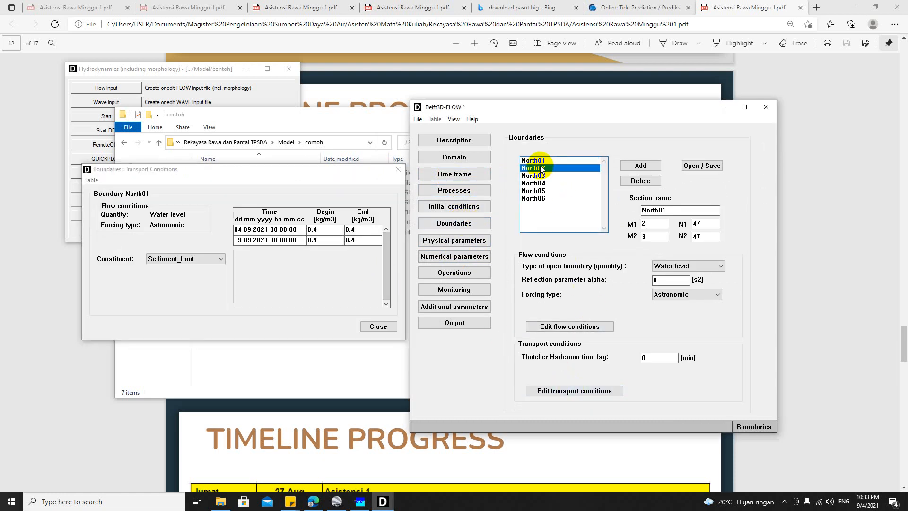
{"action": "left_click", "coordinate": [543, 176]}
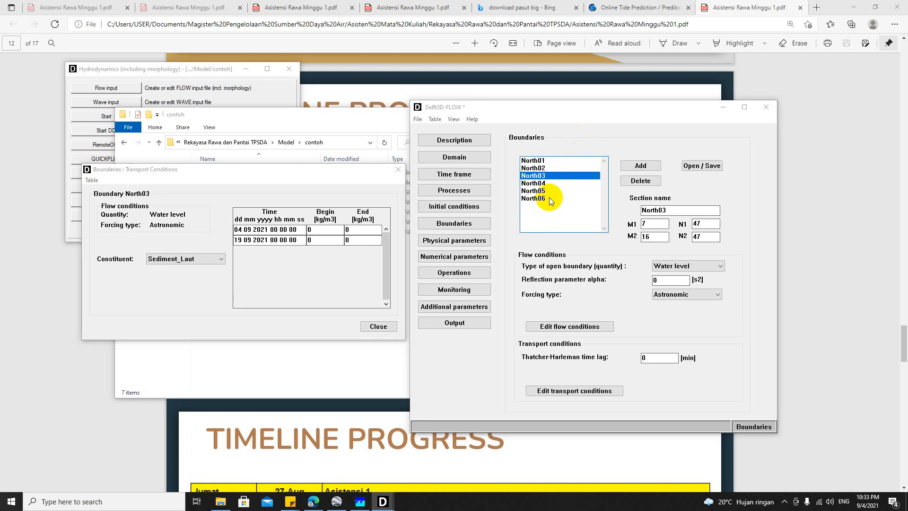
{"action": "left_click", "coordinate": [539, 199]}
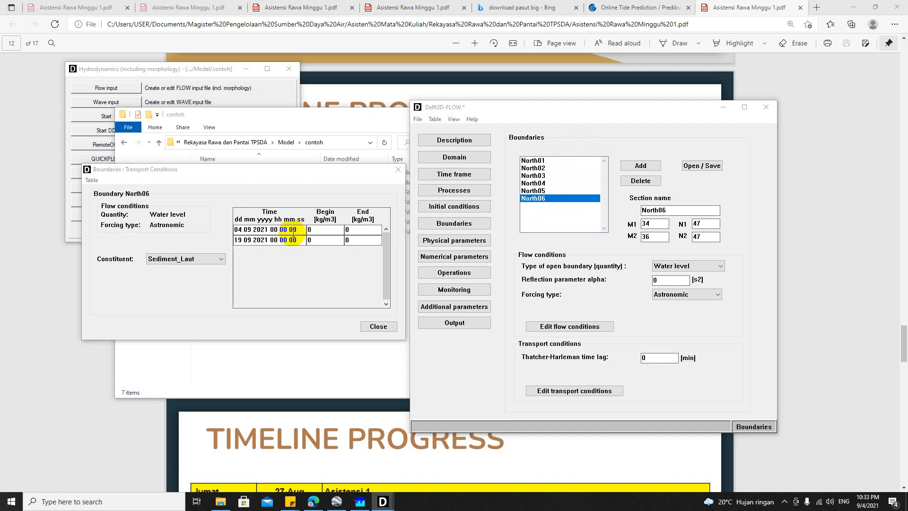
{"action": "left_click", "coordinate": [182, 258]}
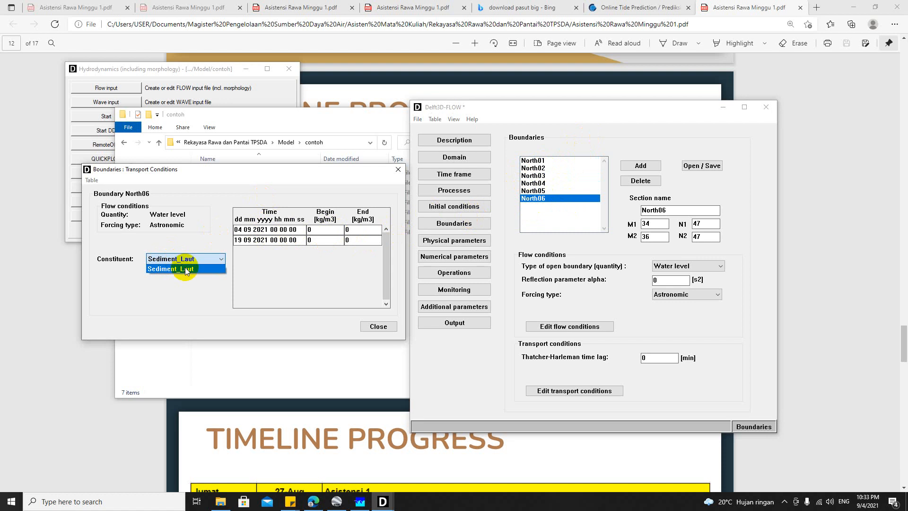
{"action": "left_click", "coordinate": [189, 259]}
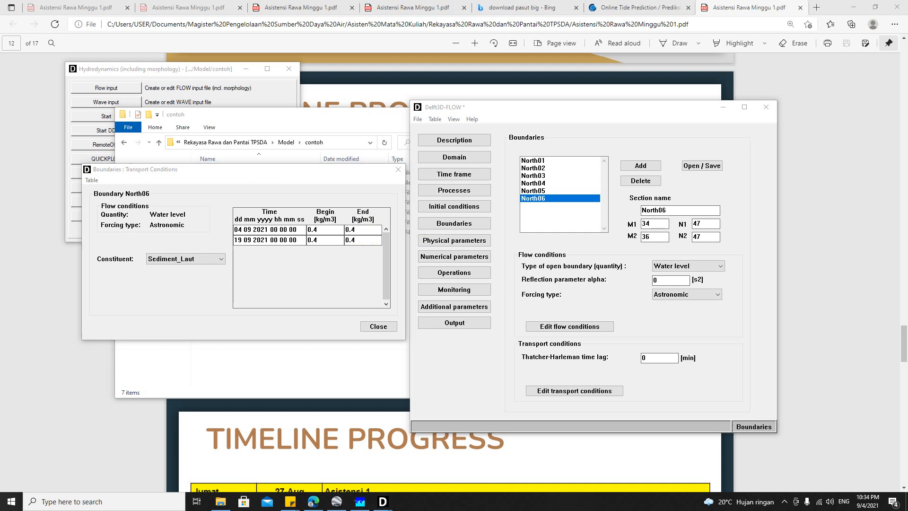
{"action": "left_click", "coordinate": [539, 183]}
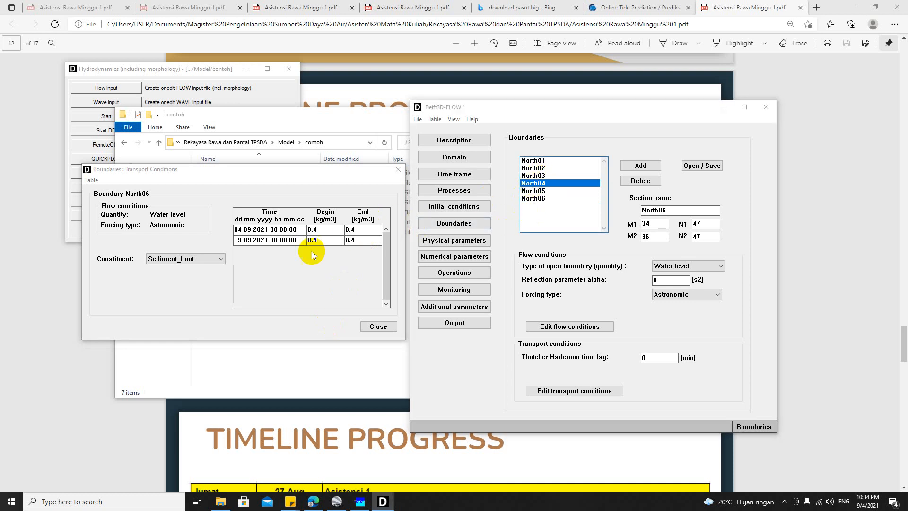
{"action": "left_click", "coordinate": [385, 327]}
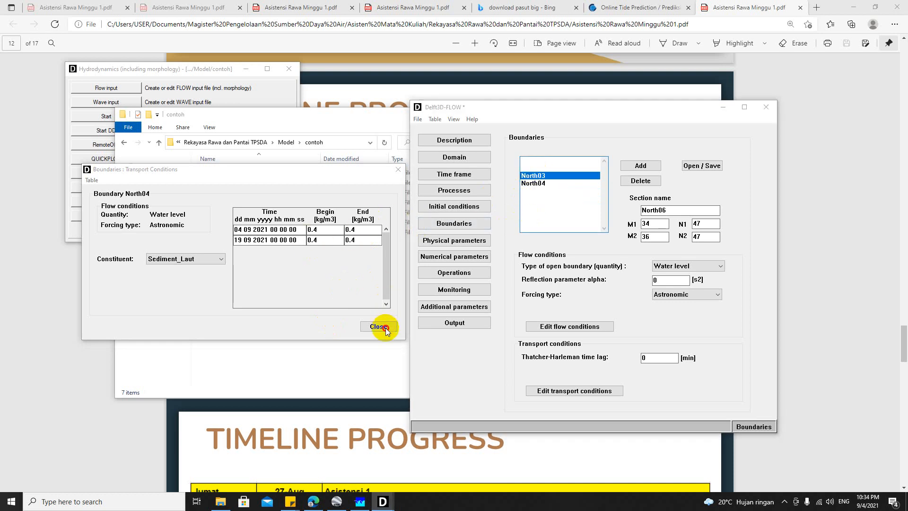
Save the boundary transport conditions as sed.bcc in the contoh folder
{"action": "left_click", "coordinate": [702, 166]}
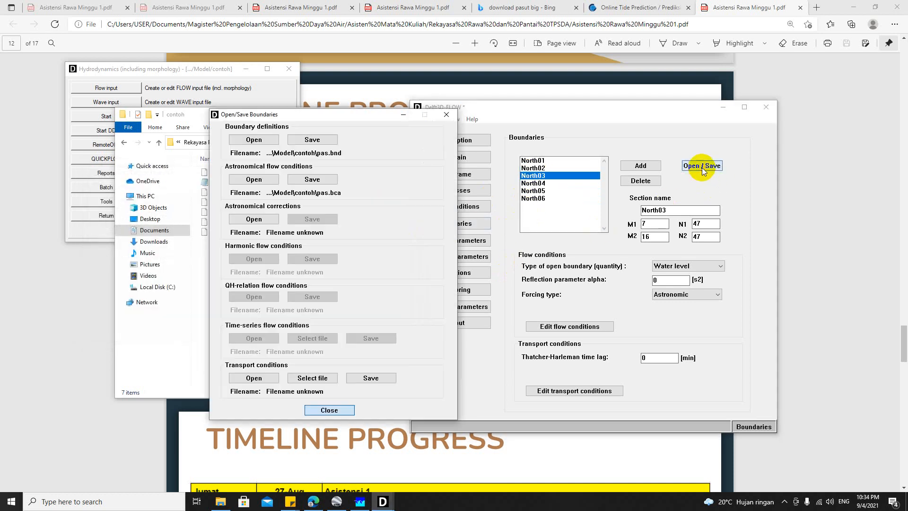
{"action": "left_click", "coordinate": [370, 377]}
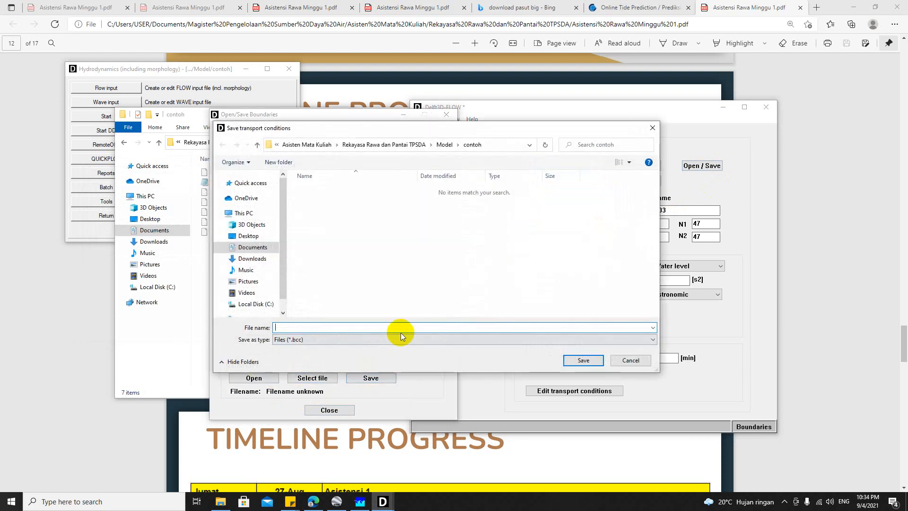
{"action": "type", "text": "sed"}
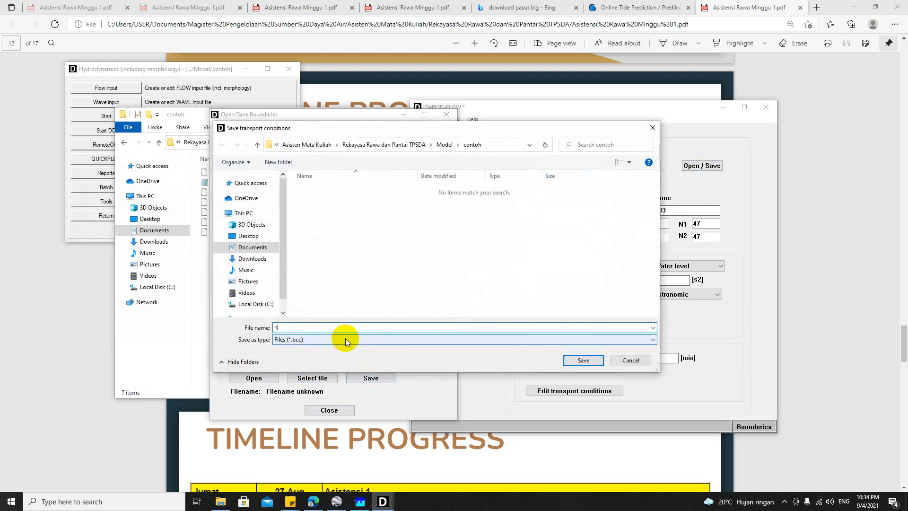
{"action": "left_click", "coordinate": [576, 360]}
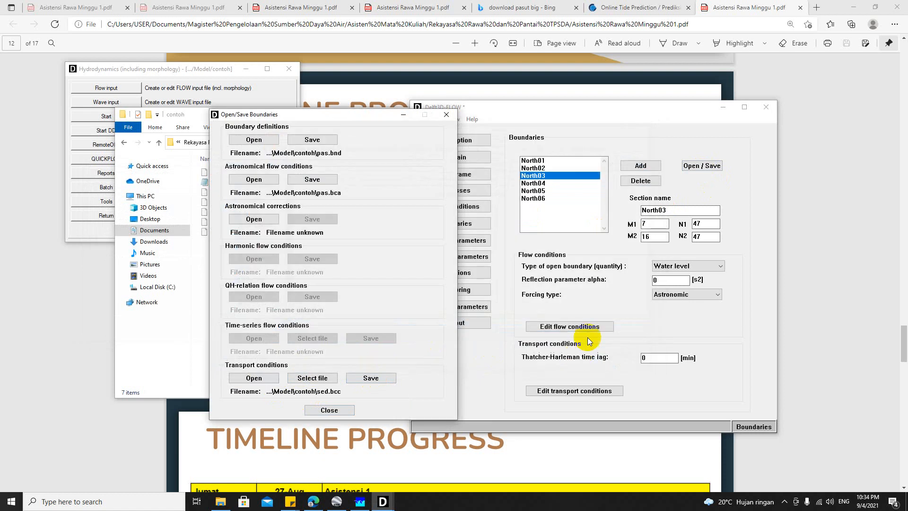
Close the boundary file settings and set the uniform initial Sediment_Laut concentration to 0.4 kg/m3
{"action": "left_click", "coordinate": [324, 410]}
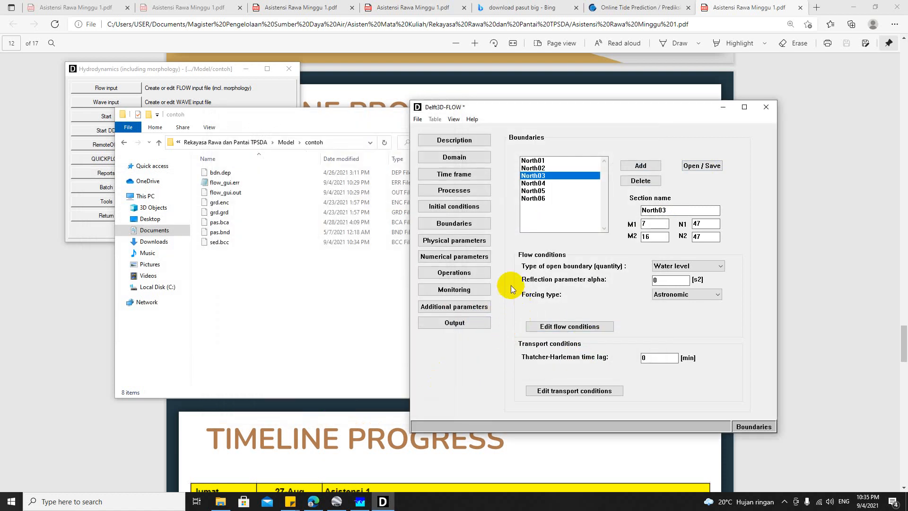
{"action": "left_click", "coordinate": [457, 208]}
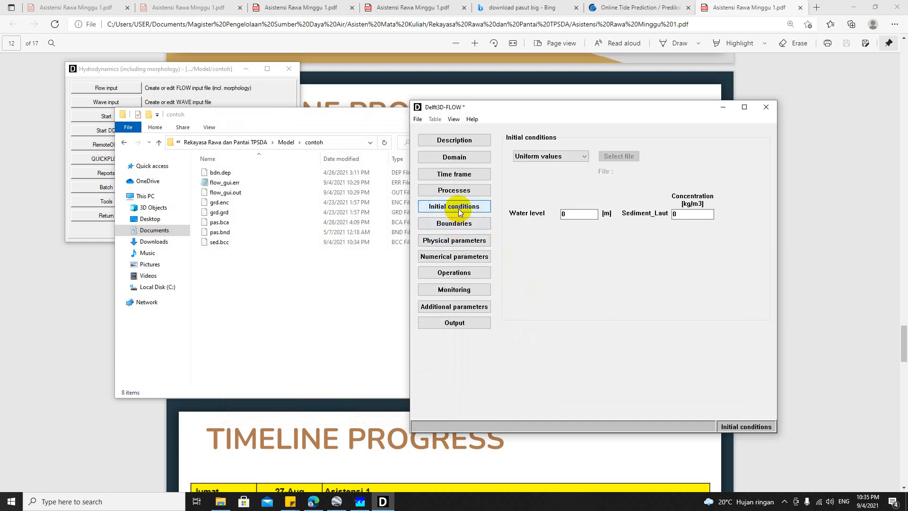
{"action": "left_click", "coordinate": [684, 219]}
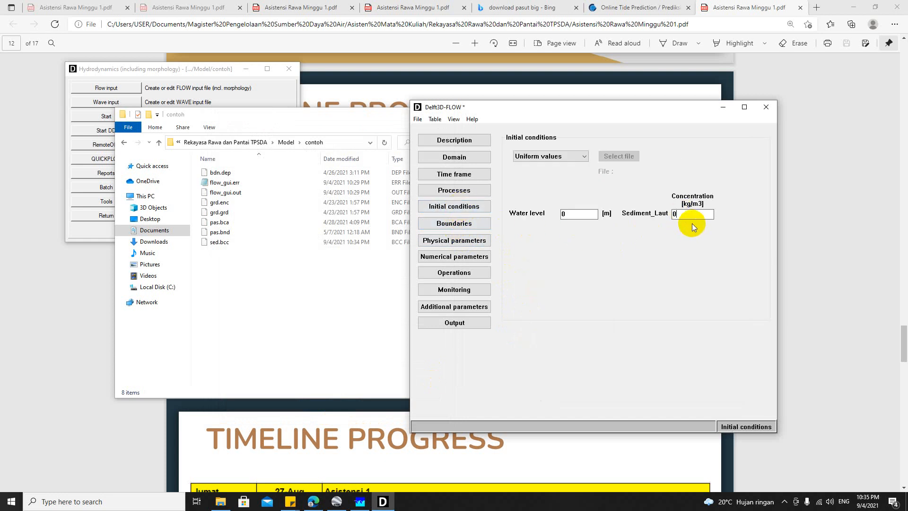
{"action": "type", "text": ".4"}
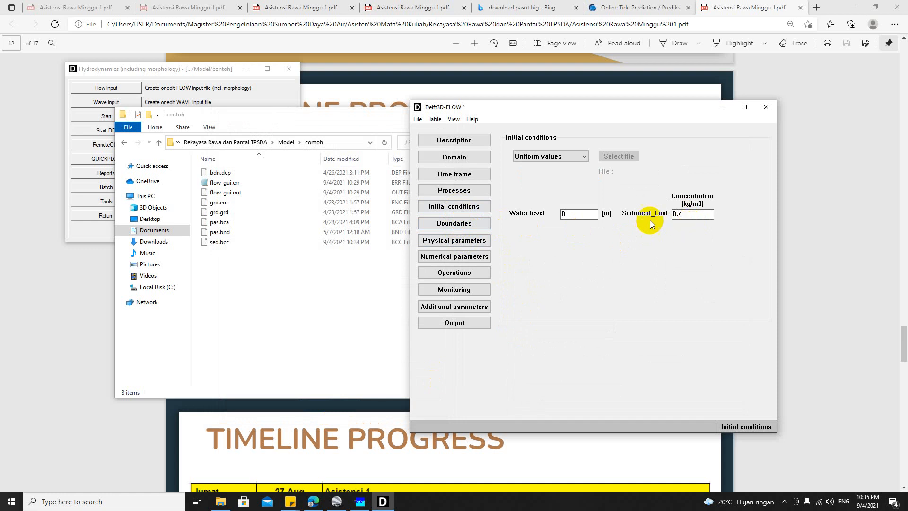
Look up the A0 amplitude in the boundary's astronomic flow conditions and set the uniform initial water level to 0.599 m
{"action": "left_click", "coordinate": [571, 216]}
{"action": "left_click", "coordinate": [445, 223]}
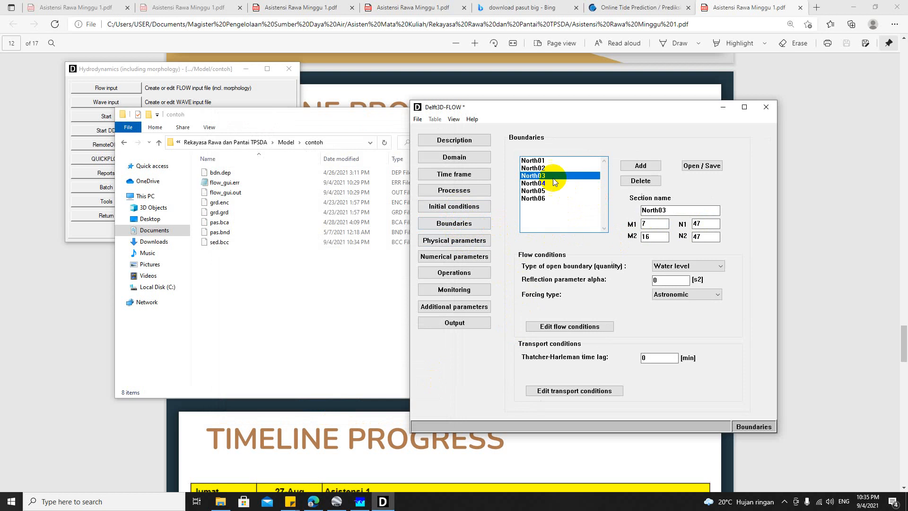
{"action": "left_click", "coordinate": [537, 169]}
{"action": "left_click", "coordinate": [563, 328]}
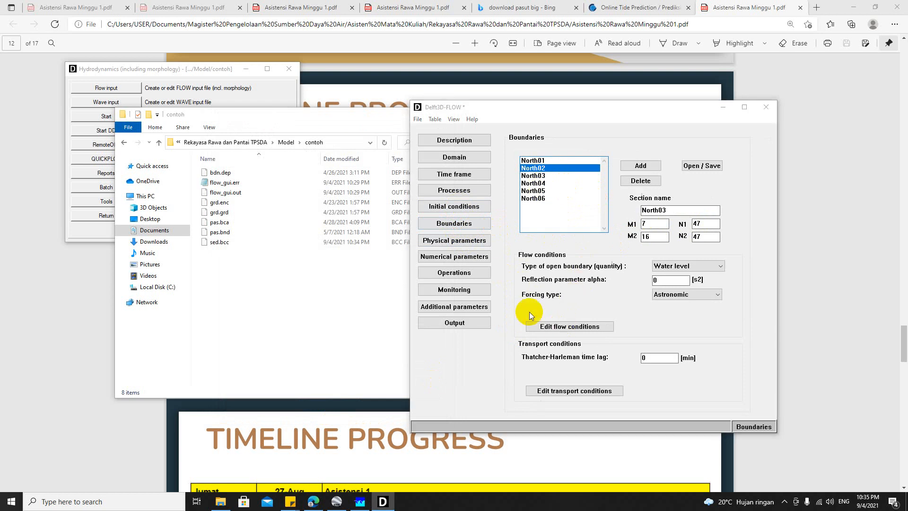
{"action": "left_click", "coordinate": [581, 327]}
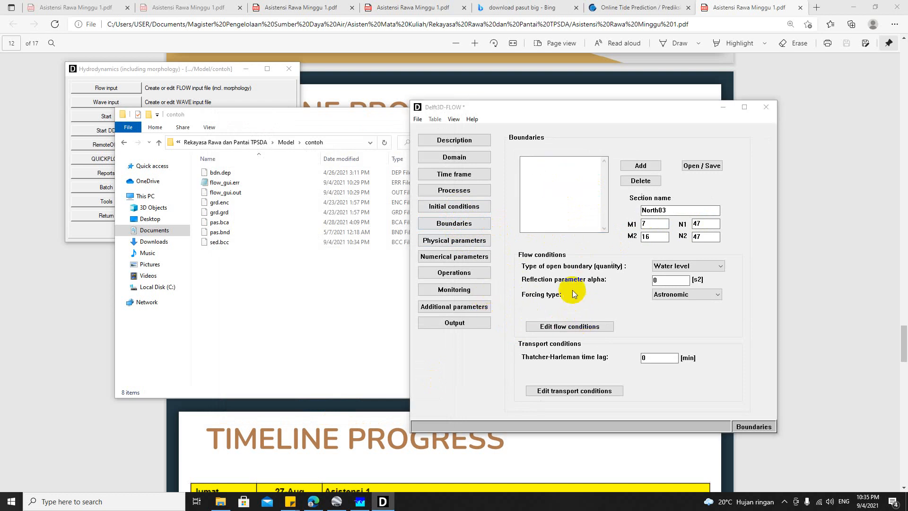
{"action": "left_click", "coordinate": [374, 269]}
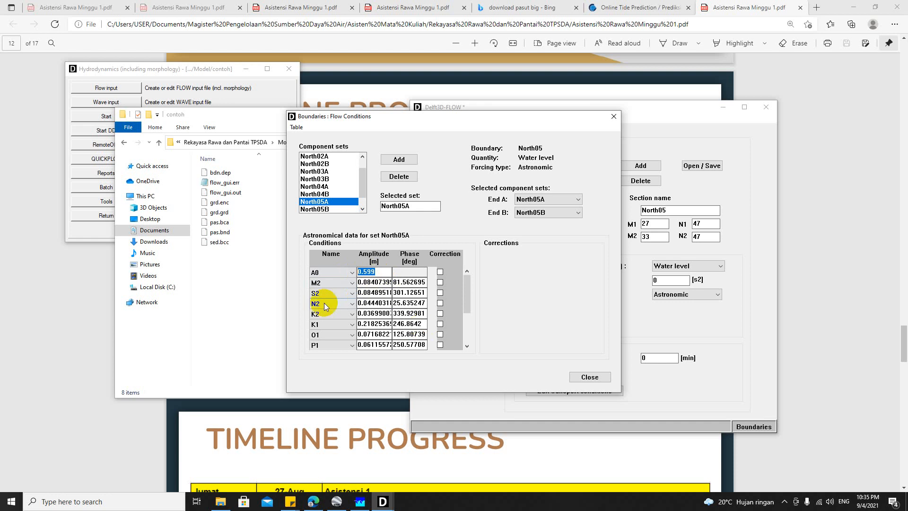
{"action": "left_click", "coordinate": [588, 377]}
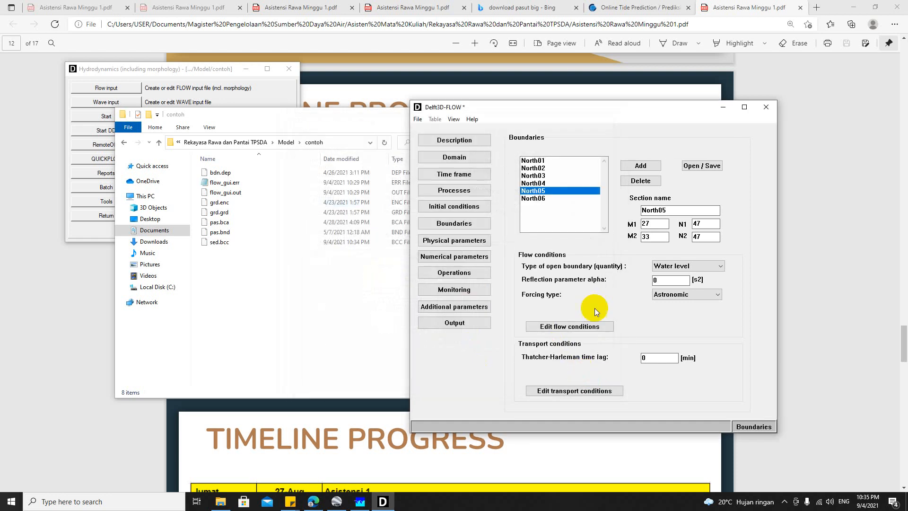
{"action": "left_click", "coordinate": [463, 207]}
{"action": "left_click", "coordinate": [573, 210]}
{"action": "type", "text": "0."}
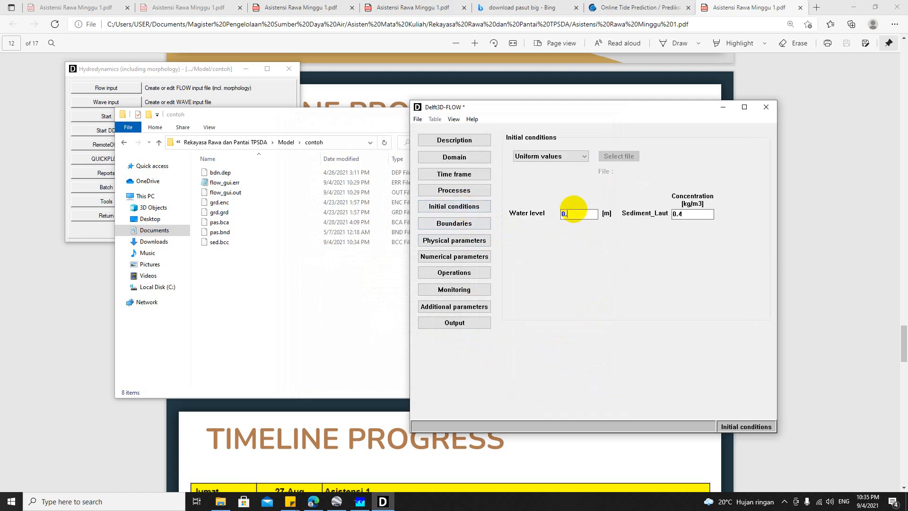
{"action": "type", "text": "599"}
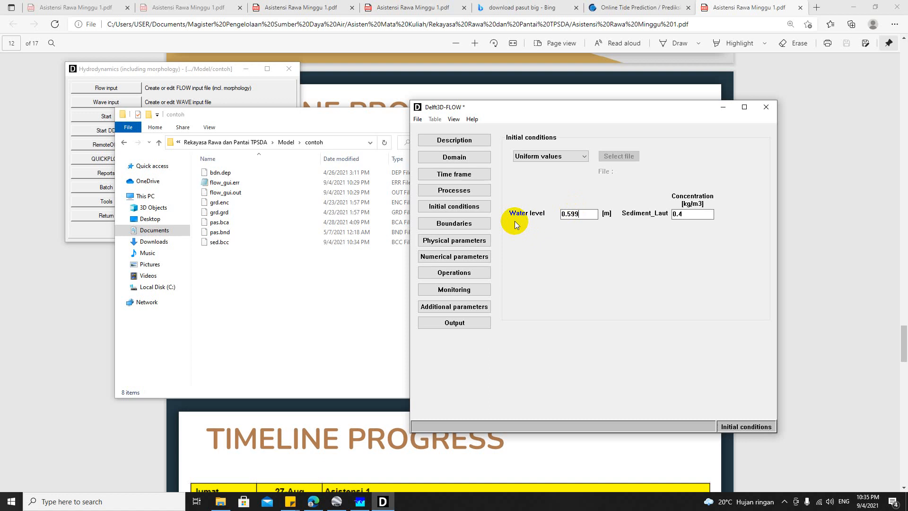
Set the water density in the hydrodynamic constants to 1025 kg/m3
{"action": "left_click", "coordinate": [468, 190]}
{"action": "left_click", "coordinate": [467, 208]}
{"action": "left_click", "coordinate": [465, 223]}
{"action": "left_click", "coordinate": [462, 241]}
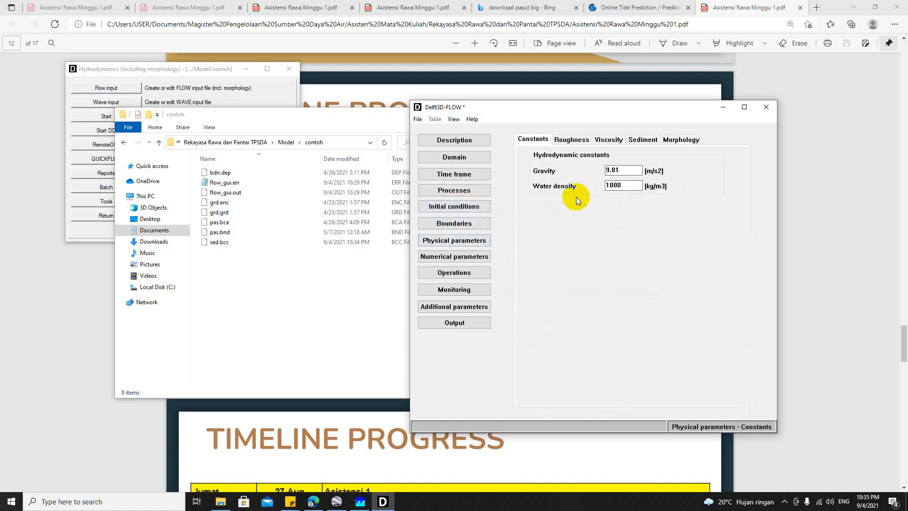
{"action": "left_click", "coordinate": [616, 186]}
{"action": "left_click_drag", "start_coordinate": [617, 188], "coordinate": [616, 188]}
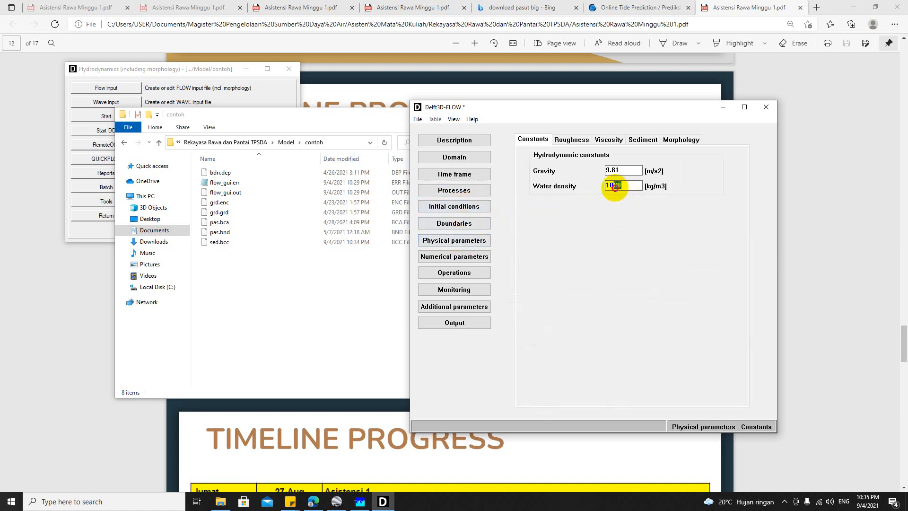
{"action": "type", "text": "25"}
Change the bottom roughness formula to Manning with uniform U and V values of 0.02
{"action": "left_click", "coordinate": [573, 139]}
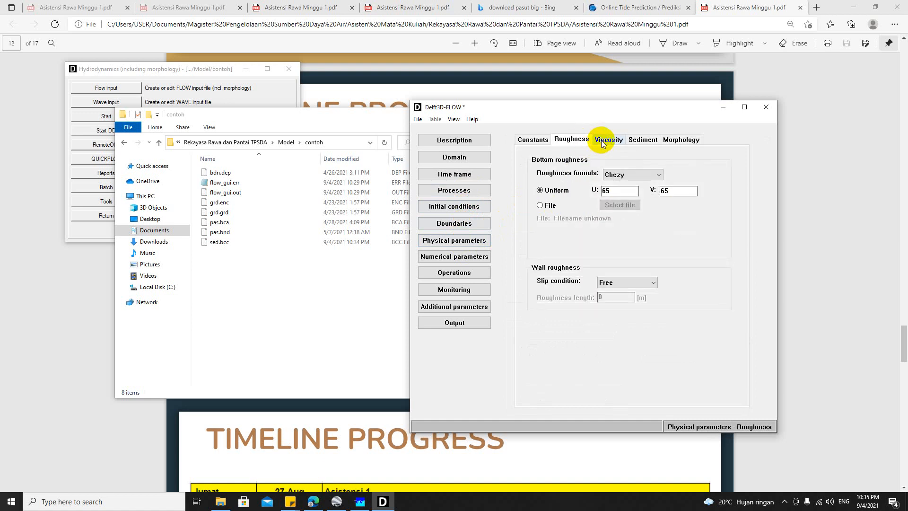
{"action": "left_click", "coordinate": [618, 175]}
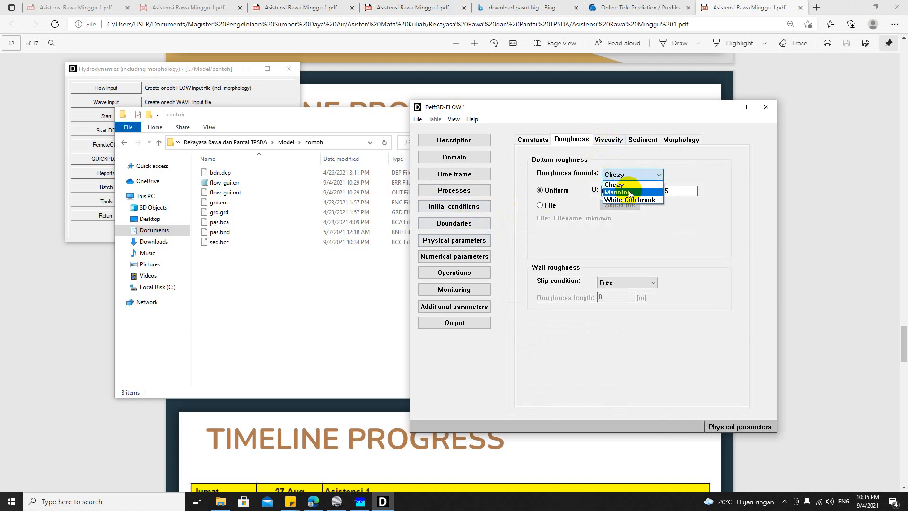
{"action": "left_click", "coordinate": [629, 191]}
{"action": "left_click_drag", "start_coordinate": [620, 191], "coordinate": [572, 190]}
{"action": "type", "text": "0"}
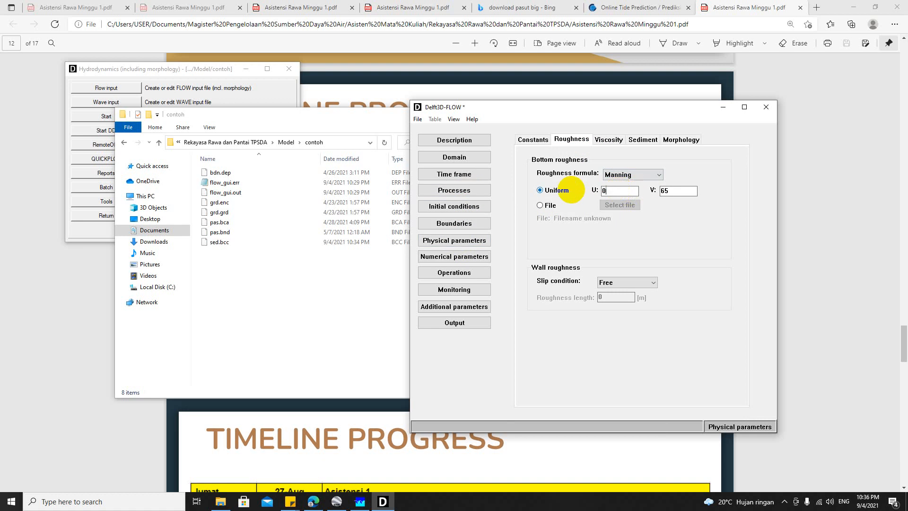
{"action": "type", "text": ".02"}
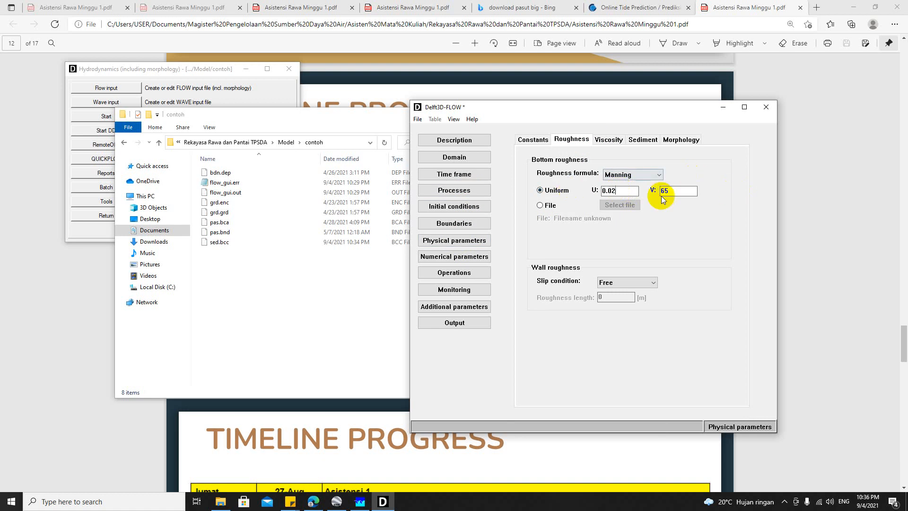
{"action": "double_click", "coordinate": [662, 193]}
{"action": "type", "text": "0.0"}
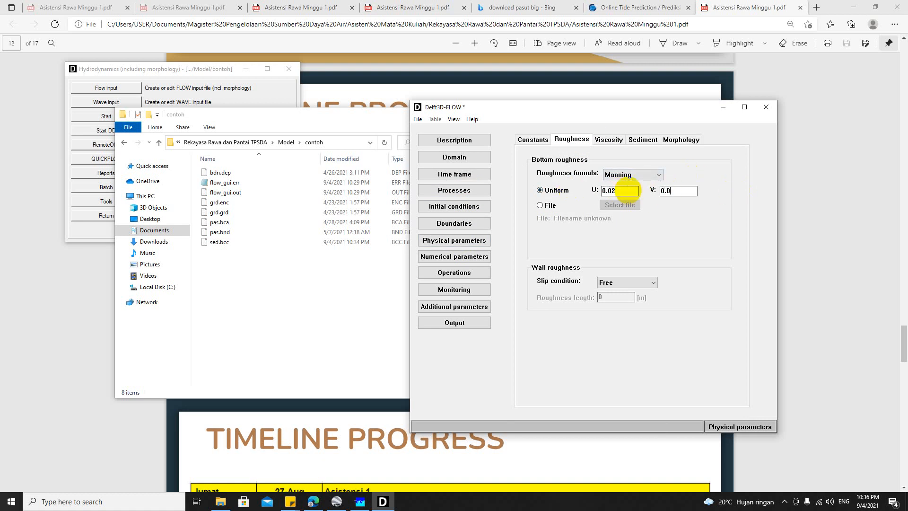
{"action": "type", "text": "2"}
Save the Sediment_Laut sediment data as sed.sed in the contoh folder, keeping its default properties
{"action": "left_click", "coordinate": [609, 139]}
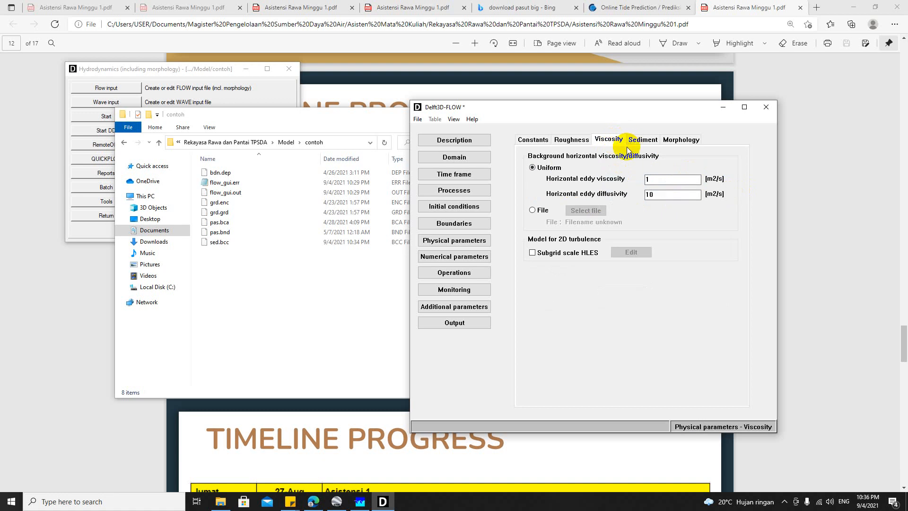
{"action": "left_click", "coordinate": [640, 142]}
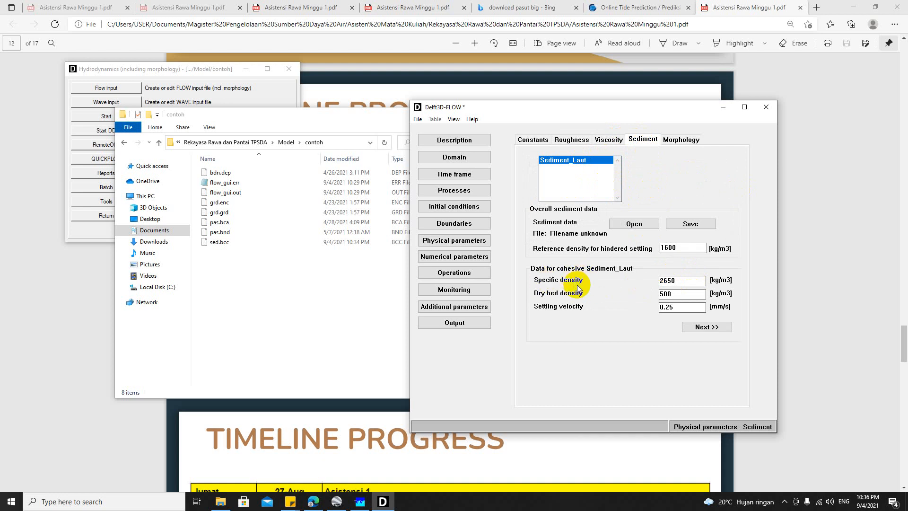
{"action": "double_click", "coordinate": [667, 249]}
{"action": "left_click", "coordinate": [692, 224]}
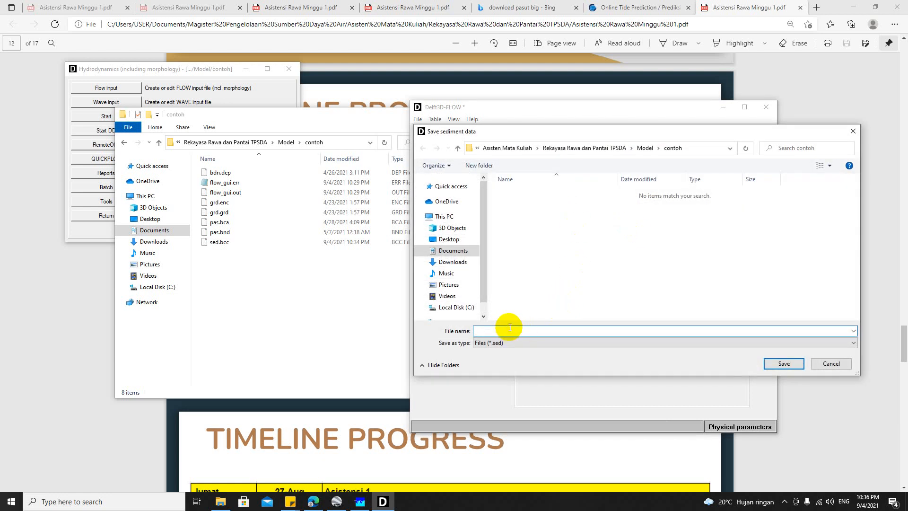
{"action": "type", "text": "sed"}
{"action": "key", "text": "Return"}
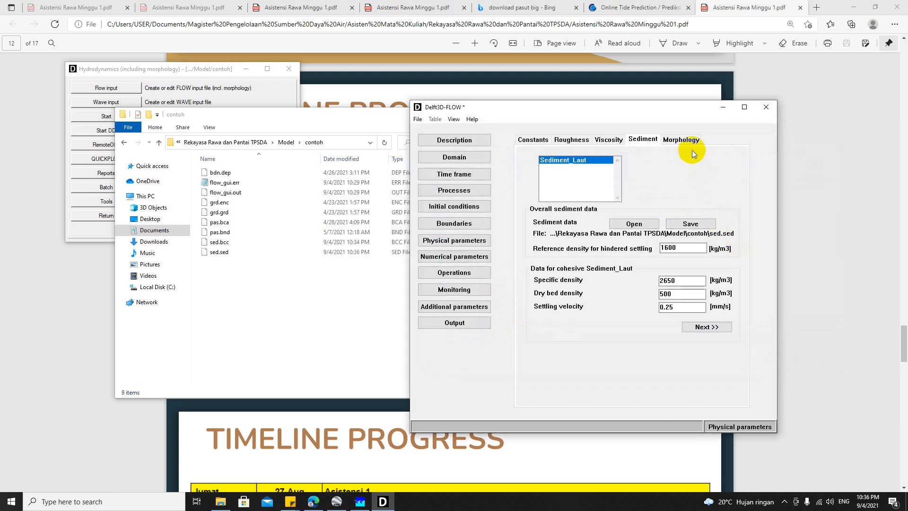
Set the spin-up interval before morphological changes to 1440 min and save the morphological data as sed.mor in the contoh folder
{"action": "left_click", "coordinate": [681, 138]}
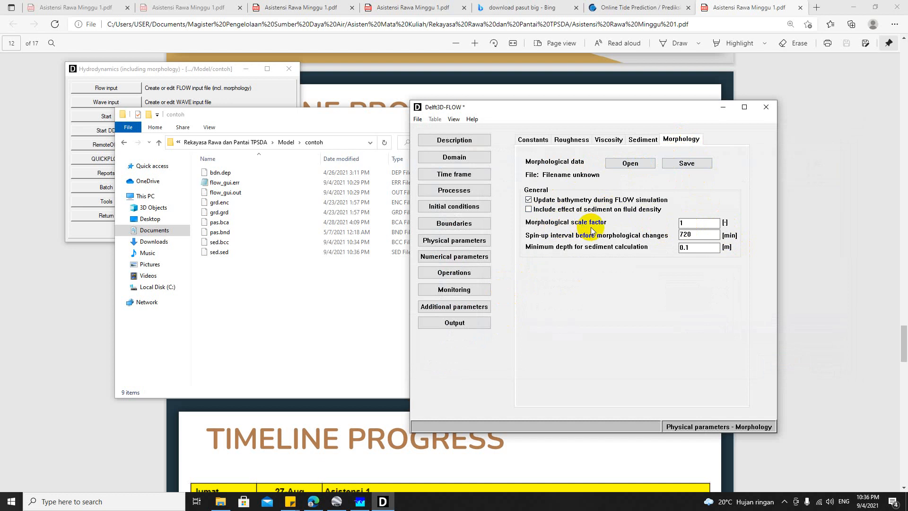
{"action": "left_click", "coordinate": [696, 222]}
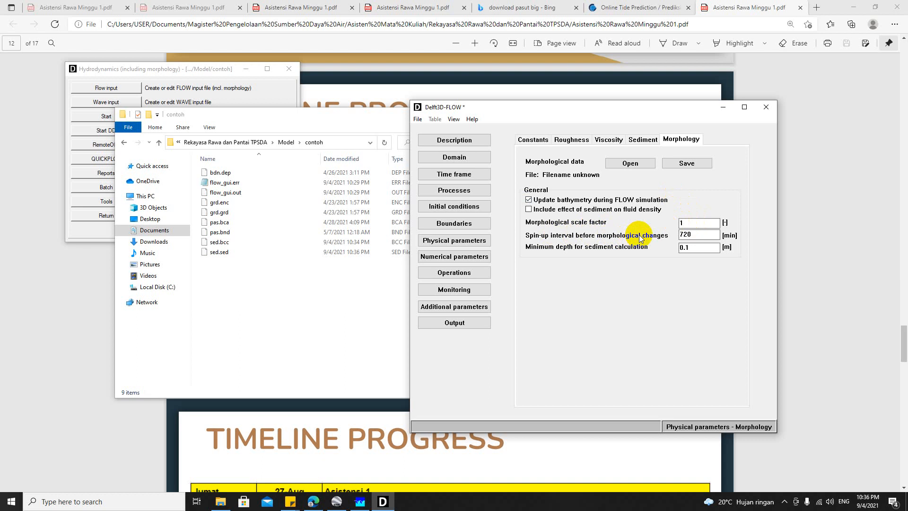
{"action": "double_click", "coordinate": [694, 234]}
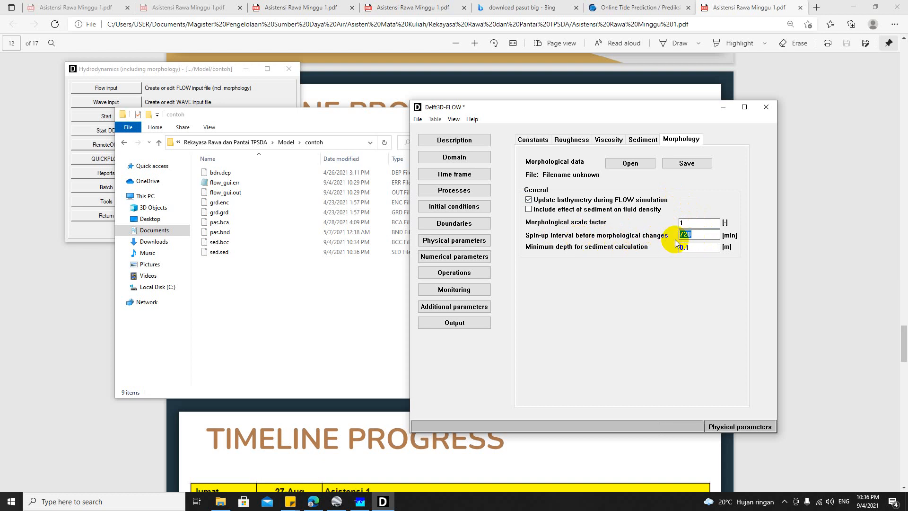
{"action": "type", "text": "1440"}
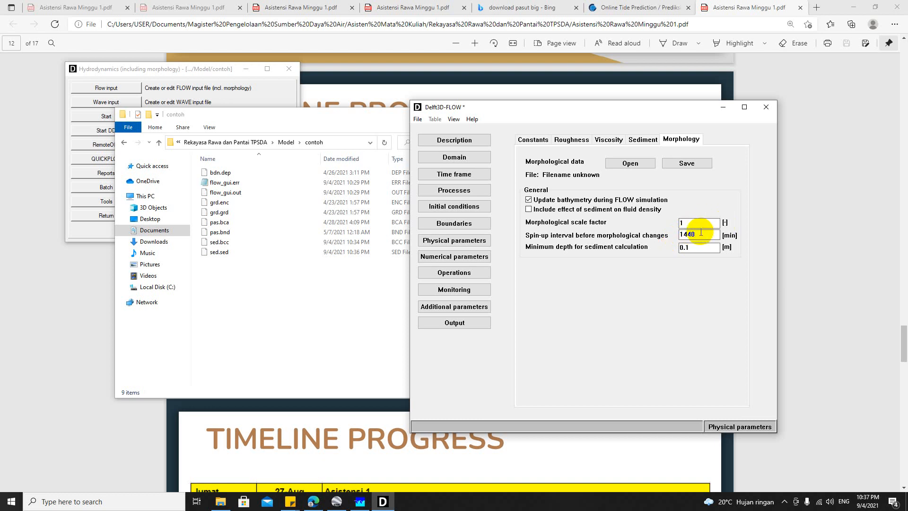
{"action": "left_click_drag", "start_coordinate": [696, 234], "coordinate": [682, 234]}
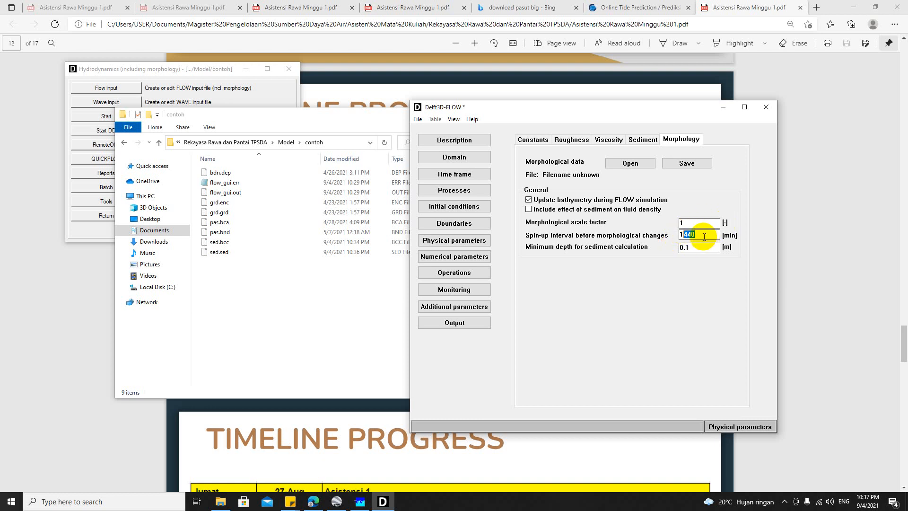
{"action": "left_click", "coordinate": [684, 163]}
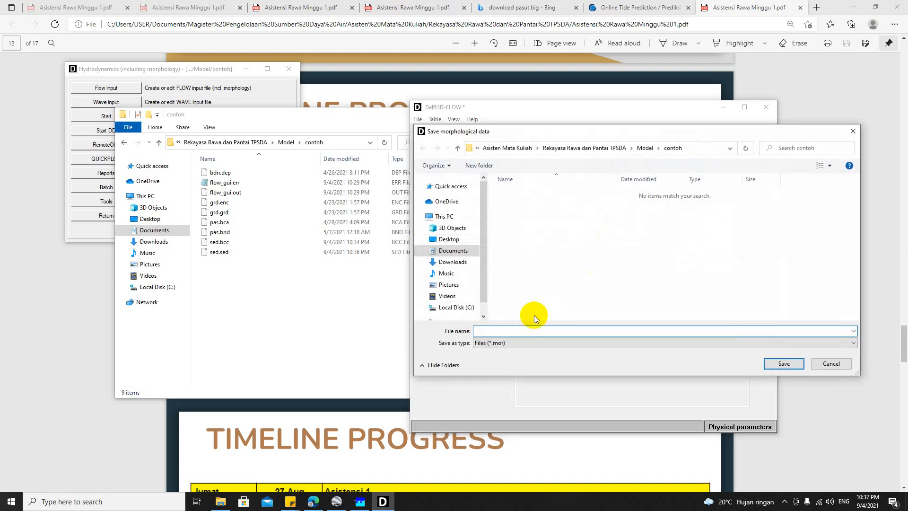
{"action": "type", "text": "sed"}
{"action": "key", "text": "Return"}
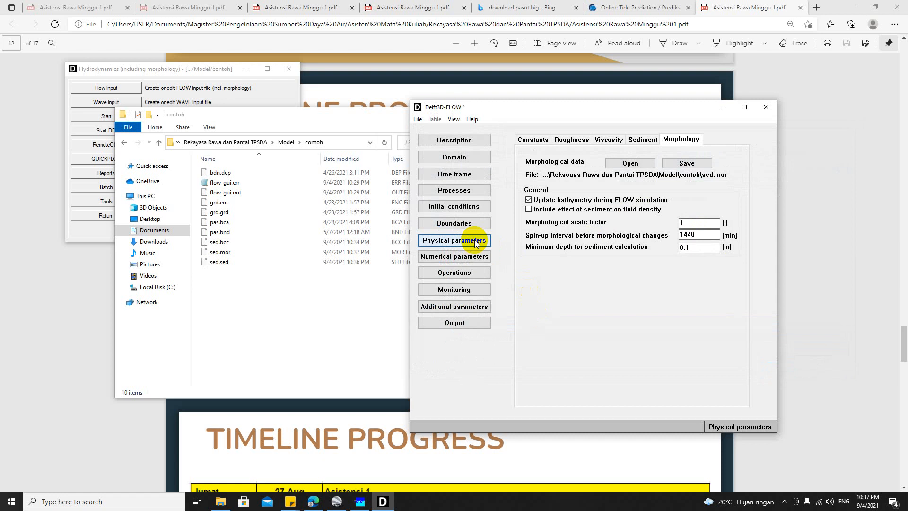
Review the numerical parameters and the discharge operations without changing them, and open the monitoring settings
{"action": "left_click", "coordinate": [477, 242]}
{"action": "left_click", "coordinate": [475, 257]}
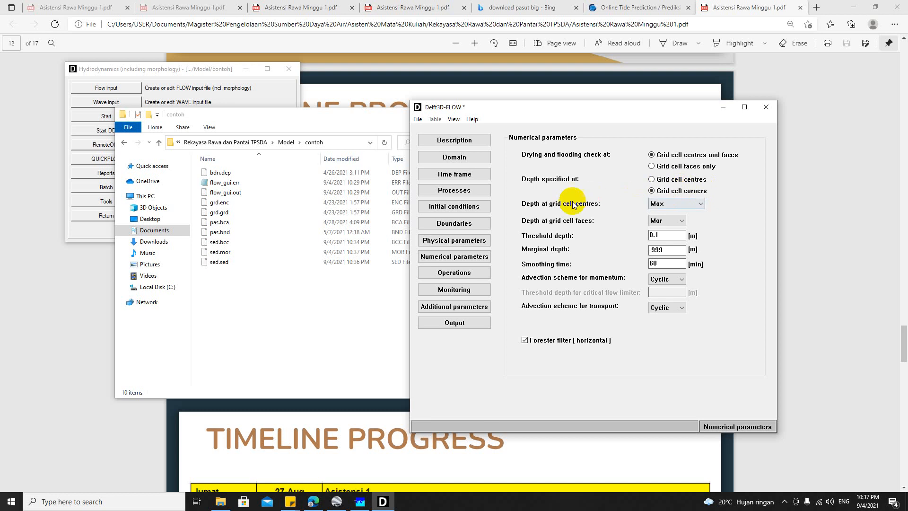
{"action": "left_click", "coordinate": [664, 205]}
{"action": "left_click", "coordinate": [749, 208]}
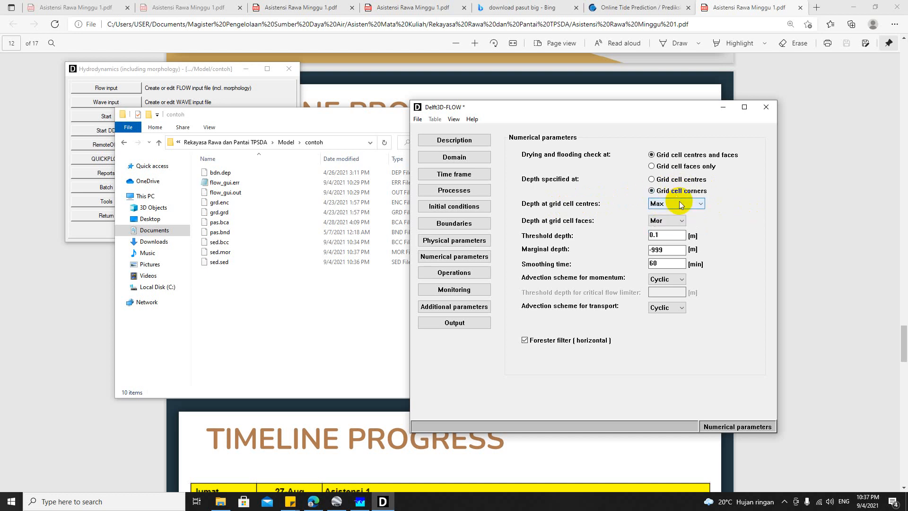
{"action": "left_click", "coordinate": [480, 257]}
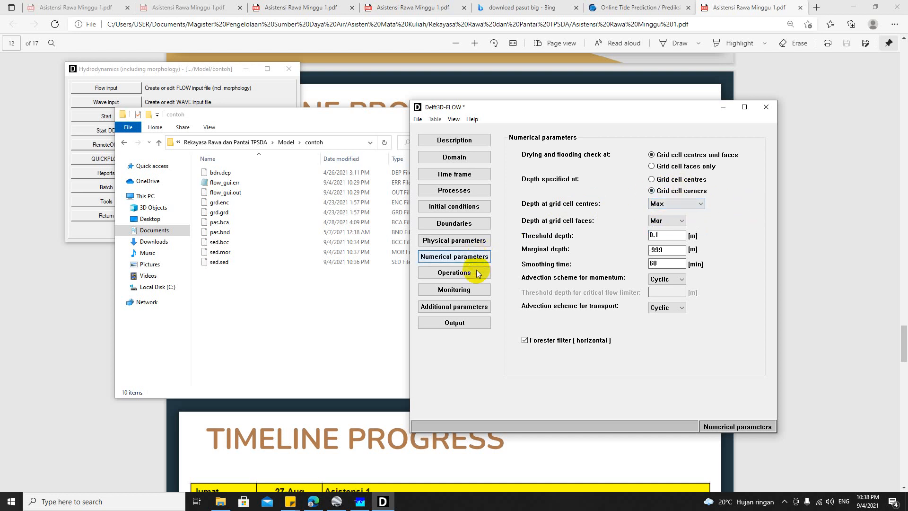
{"action": "left_click", "coordinate": [476, 272]}
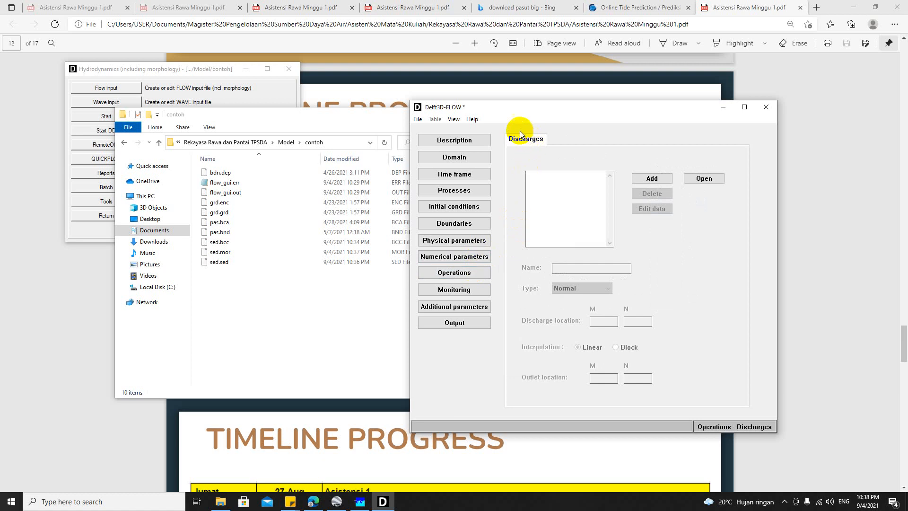
{"action": "left_click", "coordinate": [453, 119]}
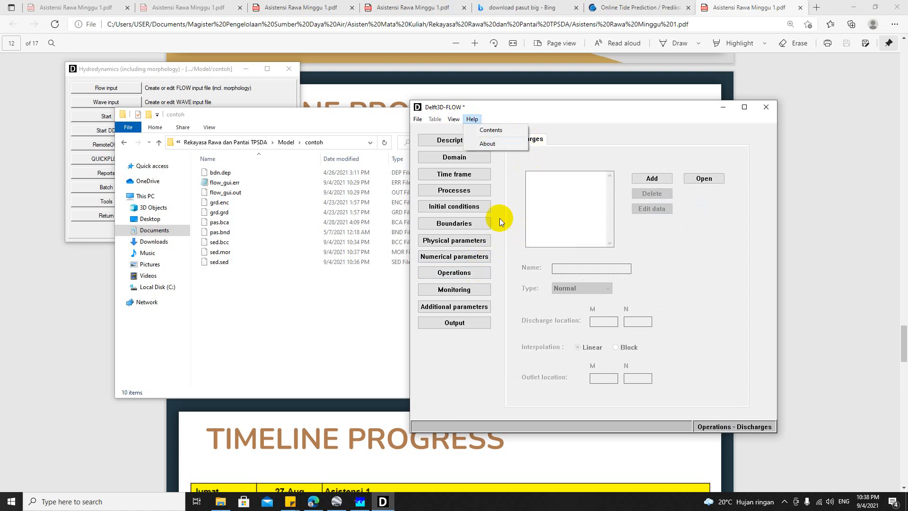
{"action": "left_click", "coordinate": [473, 273]}
{"action": "left_click", "coordinate": [466, 288]}
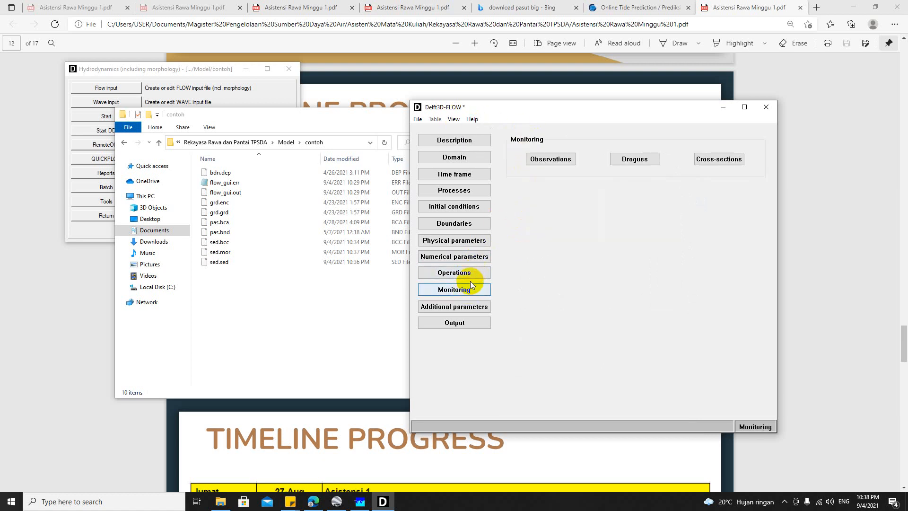
Open the Visualisation Area of the FLOW input and enlarge it to full screen
{"action": "left_click", "coordinate": [456, 306]}
{"action": "left_click", "coordinate": [455, 290]}
{"action": "left_click", "coordinate": [453, 119]}
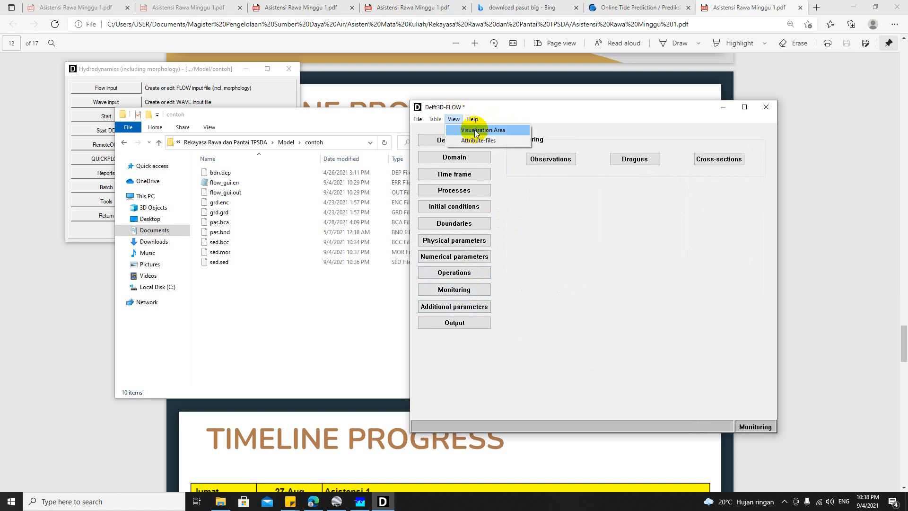
{"action": "left_click", "coordinate": [482, 126]}
{"action": "left_click", "coordinate": [374, 36]}
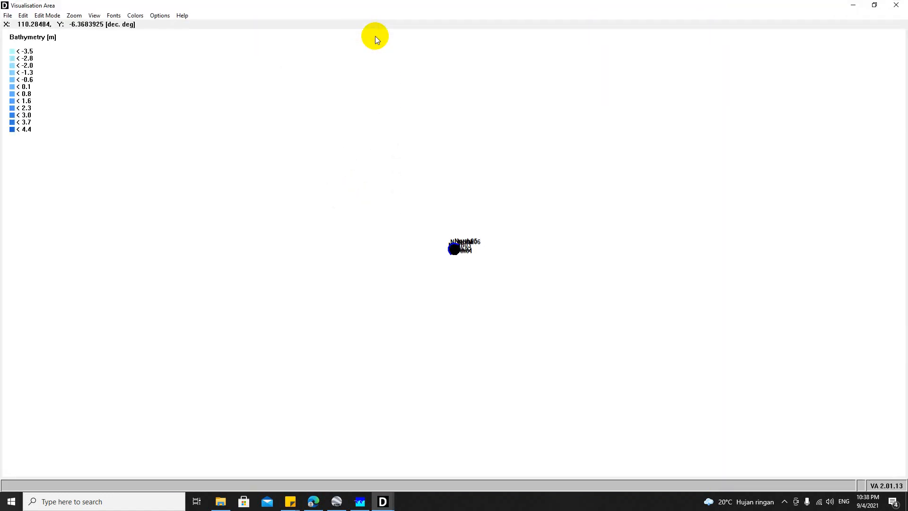
Frame the model grid with its bathymetry and North boundaries so it fills the Visualisation Area
{"action": "left_click", "coordinate": [47, 16]}
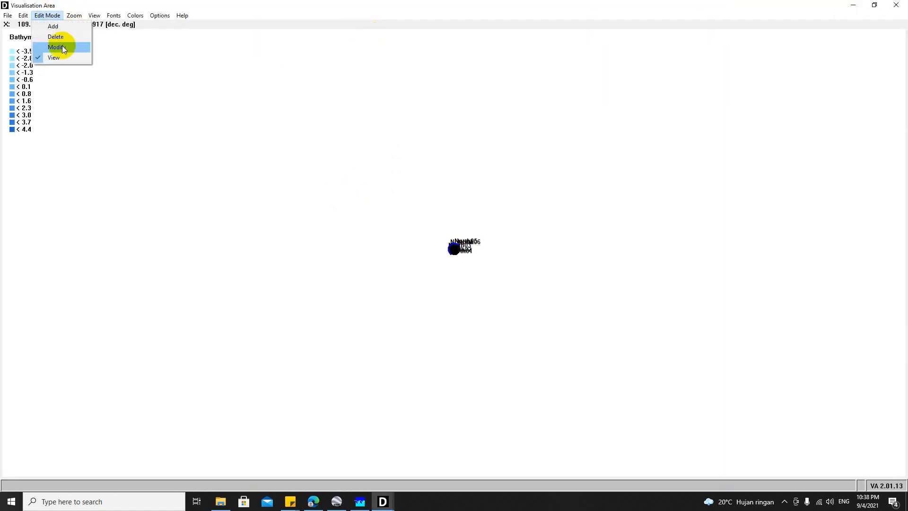
{"action": "left_click", "coordinate": [92, 37]}
{"action": "left_click", "coordinate": [74, 15]}
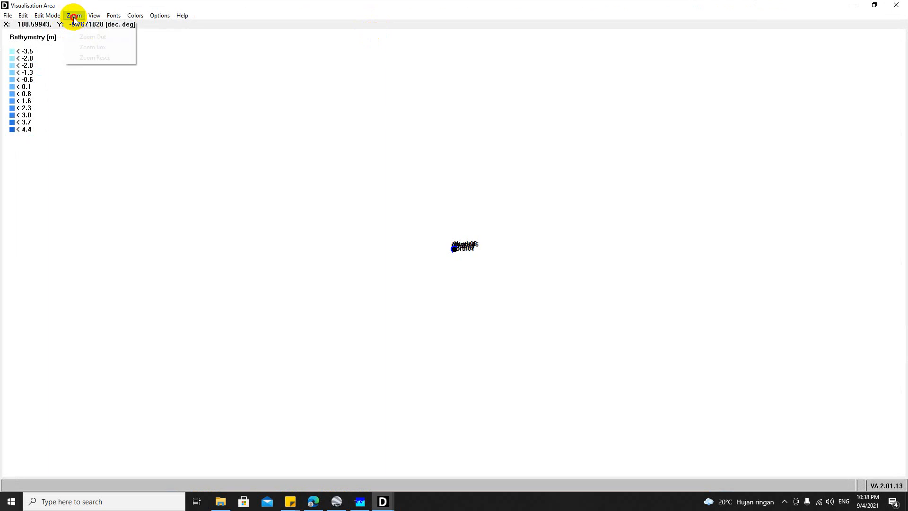
{"action": "left_click", "coordinate": [103, 50]}
{"action": "left_click_drag", "start_coordinate": [447, 241], "coordinate": [462, 255]}
{"action": "left_click", "coordinate": [74, 16]}
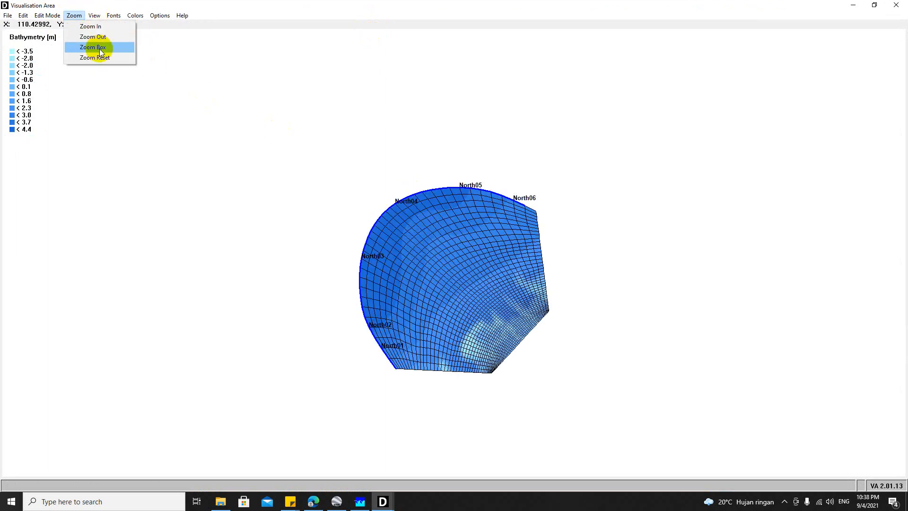
{"action": "left_click", "coordinate": [100, 49]}
{"action": "left_click_drag", "start_coordinate": [334, 179], "coordinate": [571, 390]}
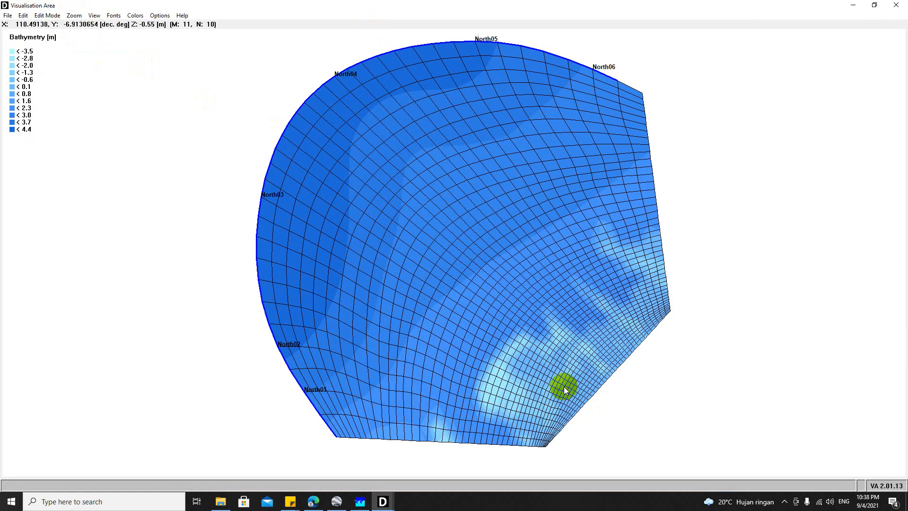
Load the land boundary GP2020 FUll.ldb from the Garis Pantai 2020 folder under Penelitian > Paper Analisis Endapan
{"action": "left_click", "coordinate": [8, 16]}
{"action": "mouse_move", "coordinate": [13, 27]}
{"action": "left_click", "coordinate": [102, 27]}
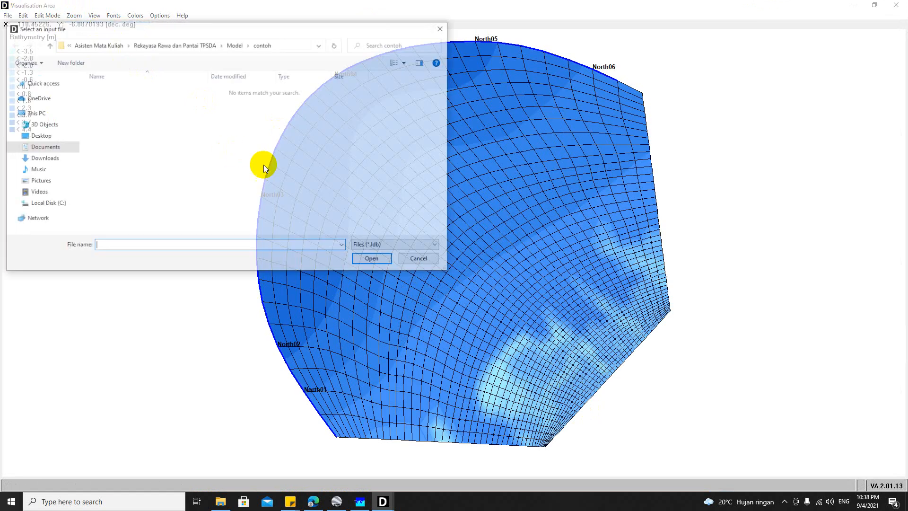
{"action": "left_click", "coordinate": [45, 149]}
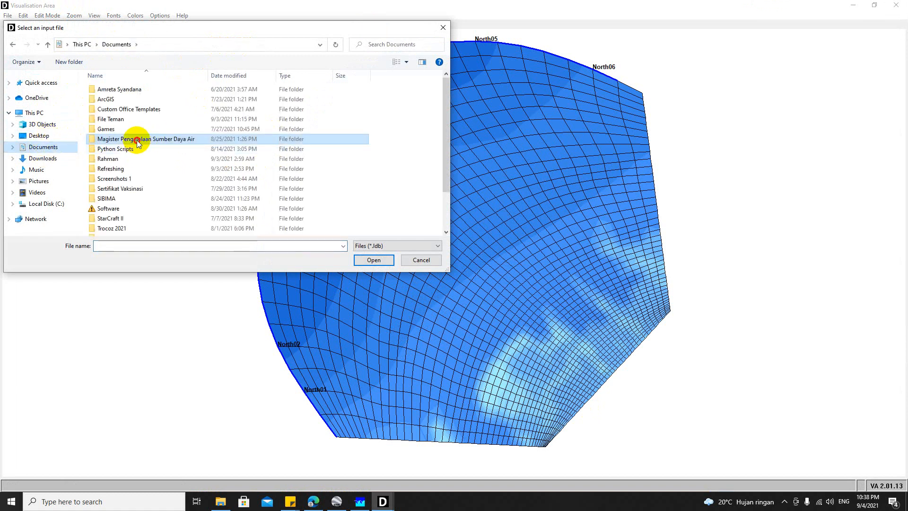
{"action": "double_click", "coordinate": [154, 140]}
{"action": "double_click", "coordinate": [109, 110]}
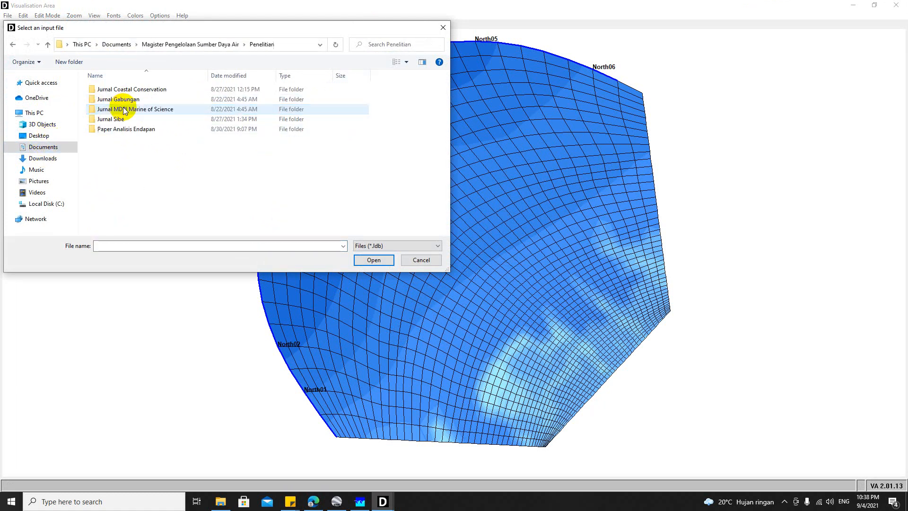
{"action": "double_click", "coordinate": [119, 129]}
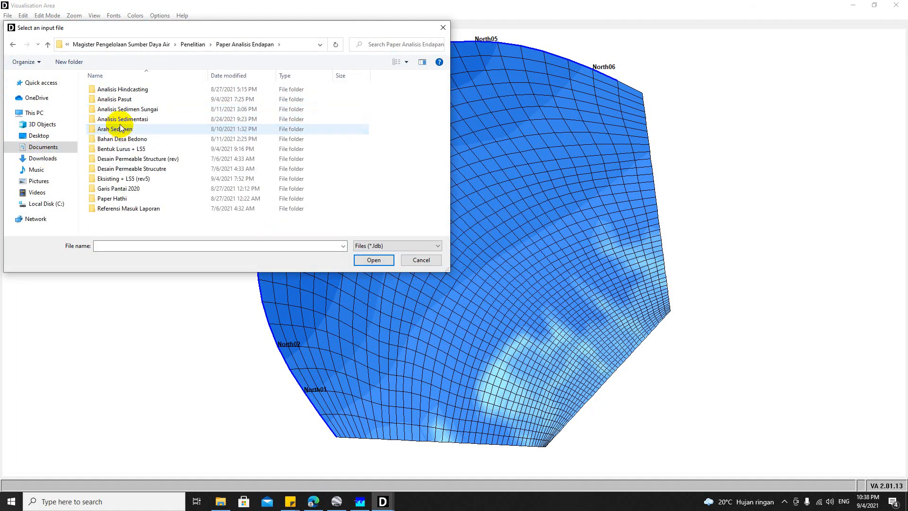
{"action": "double_click", "coordinate": [135, 149]}
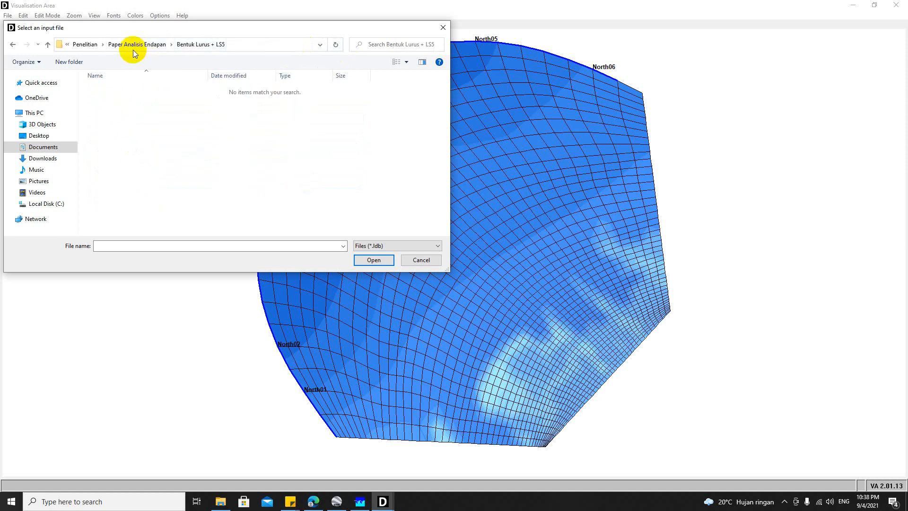
{"action": "left_click", "coordinate": [161, 44]}
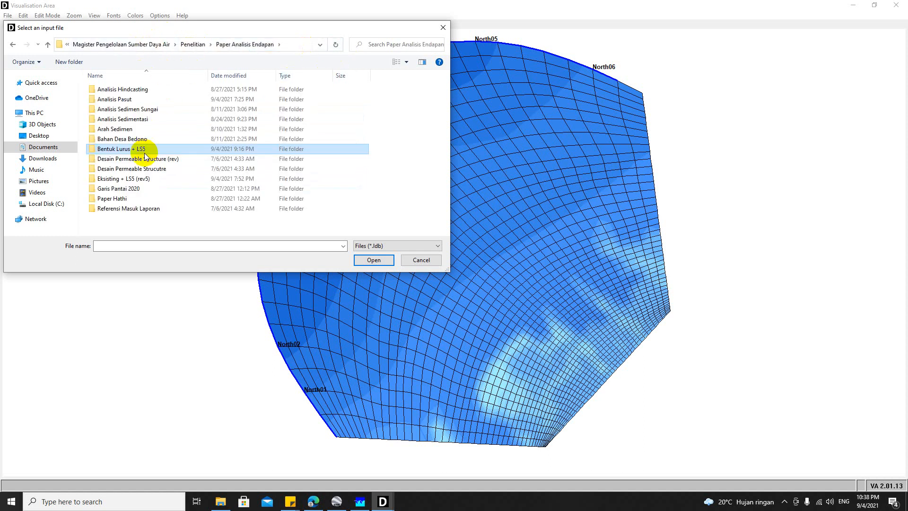
{"action": "double_click", "coordinate": [132, 189]}
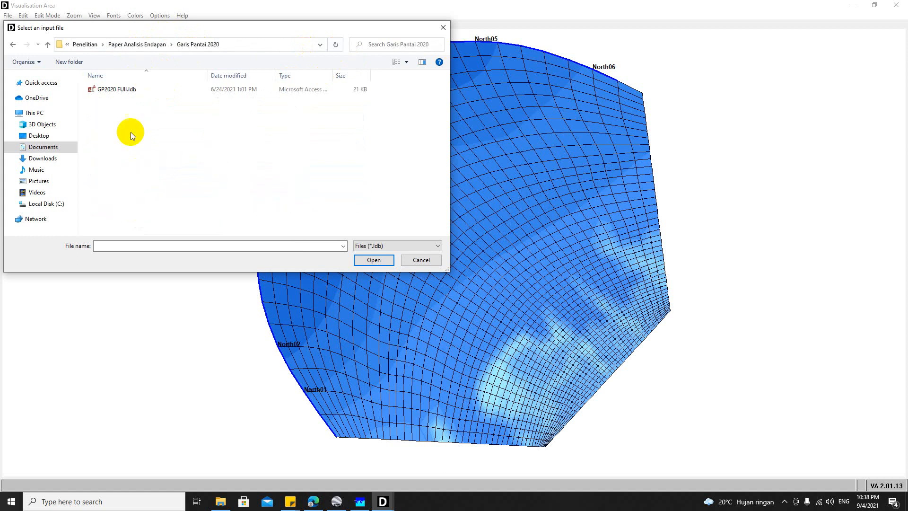
{"action": "left_click", "coordinate": [120, 90]}
{"action": "double_click", "coordinate": [120, 89]}
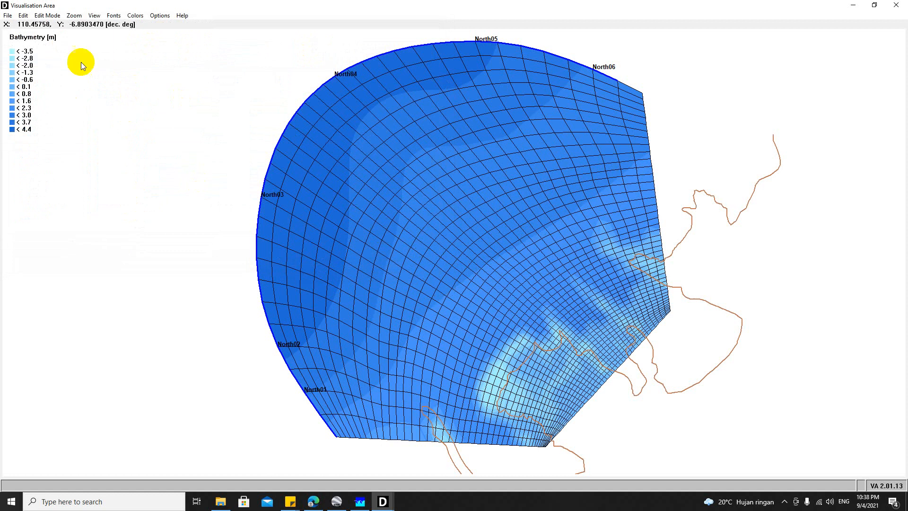
Add two discharges at the river mouths along the coastline, at grid cells (33,25) and (4,32)
{"action": "left_click", "coordinate": [23, 15]}
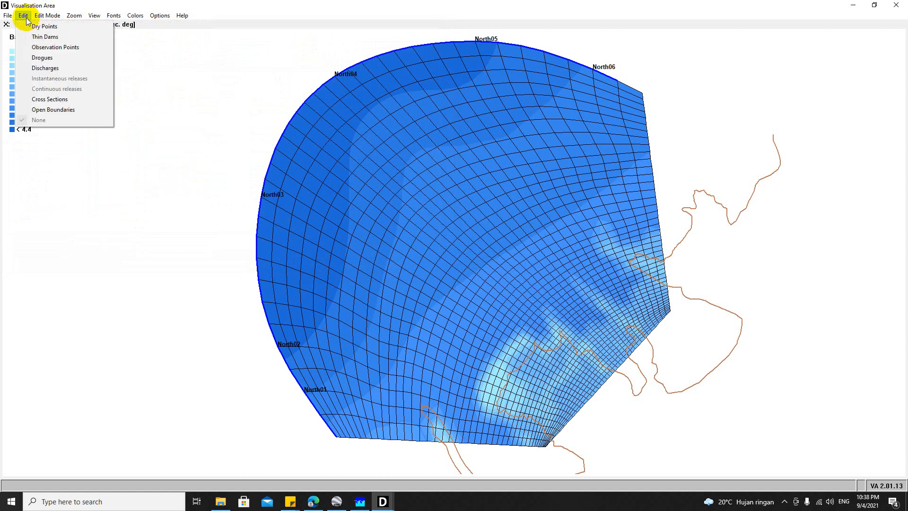
{"action": "left_click", "coordinate": [48, 70]}
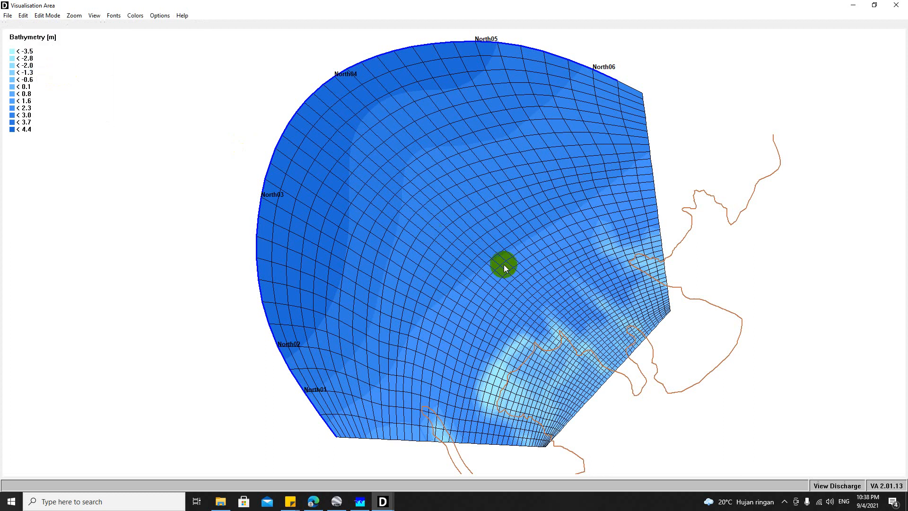
{"action": "left_click", "coordinate": [23, 16]}
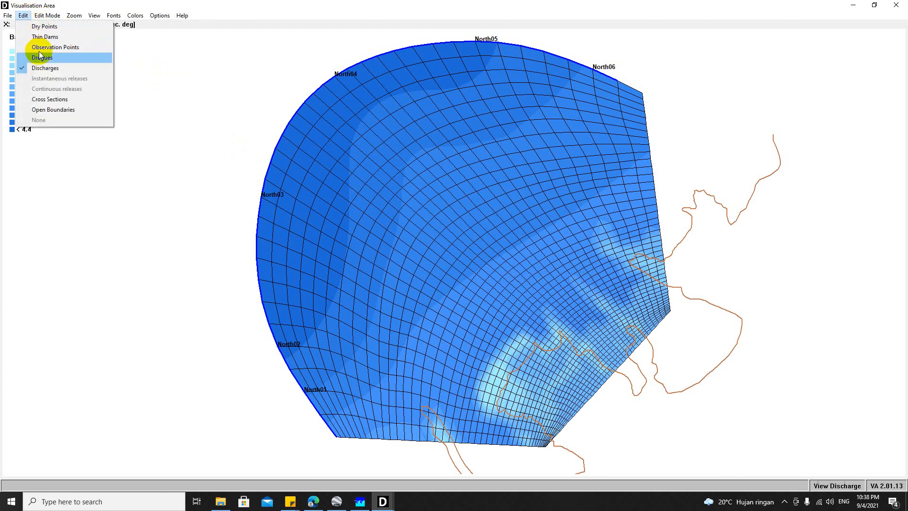
{"action": "left_click", "coordinate": [43, 16]}
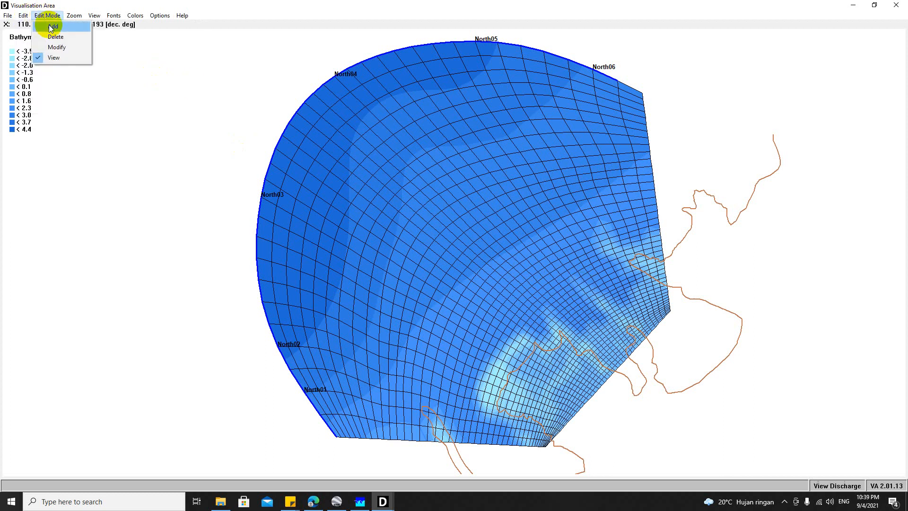
{"action": "left_click", "coordinate": [51, 27]}
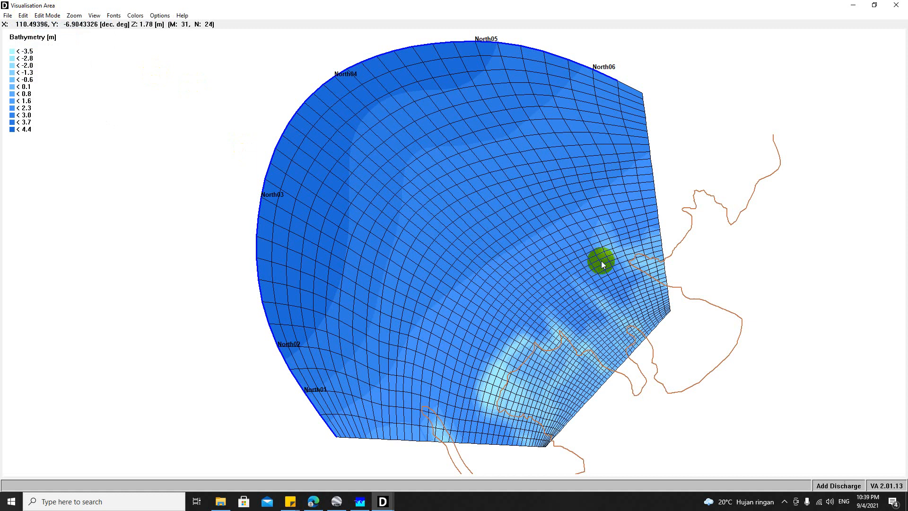
{"action": "left_click", "coordinate": [618, 250]}
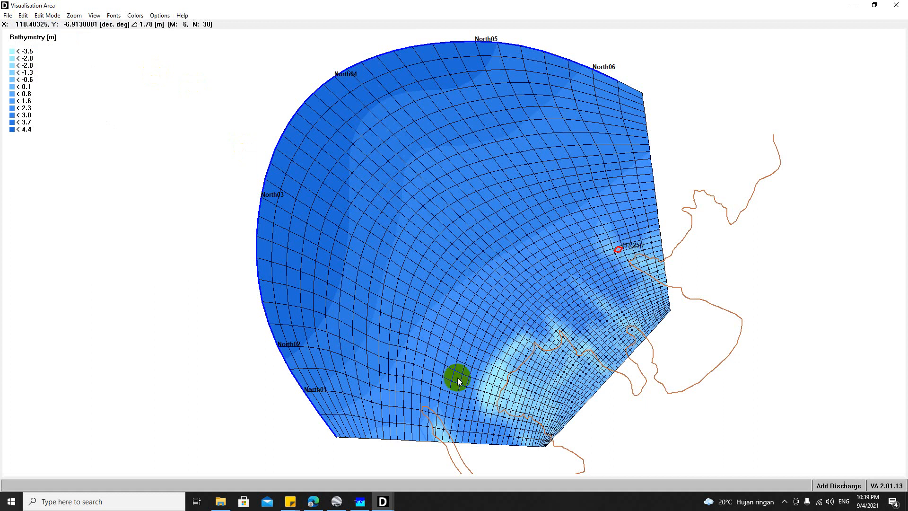
{"action": "left_click", "coordinate": [425, 404]}
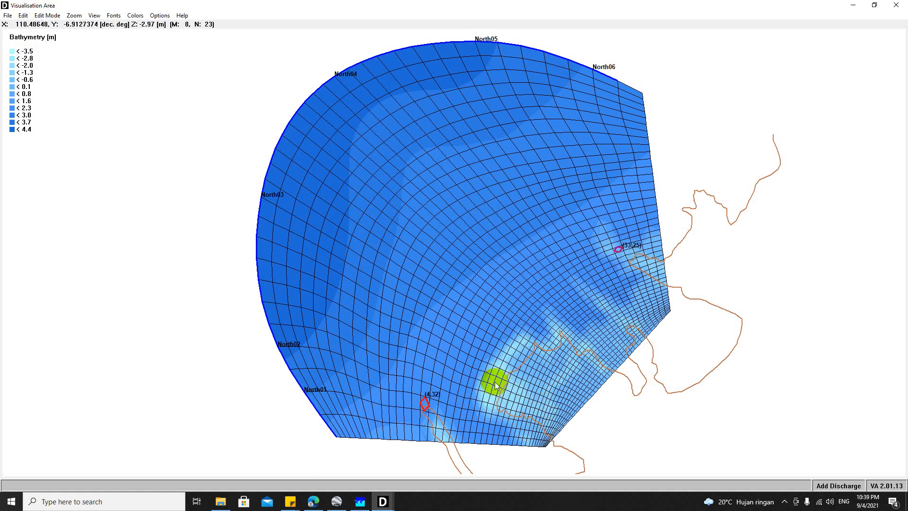
Switch to Google Earth Pro and place a new placemark offshore inside the white rectangle, at about latitude -6.879150°, longitude 110.457754°
{"action": "left_click", "coordinate": [24, 16]}
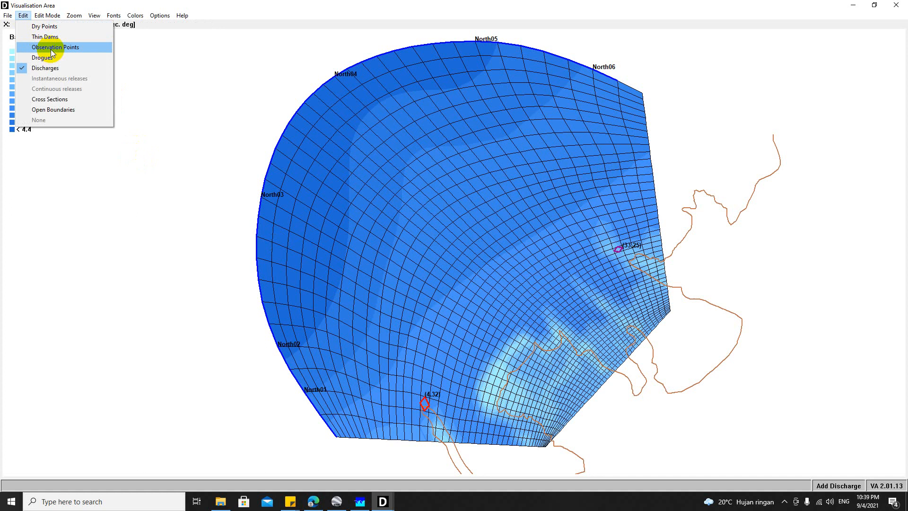
{"action": "left_click", "coordinate": [337, 502]}
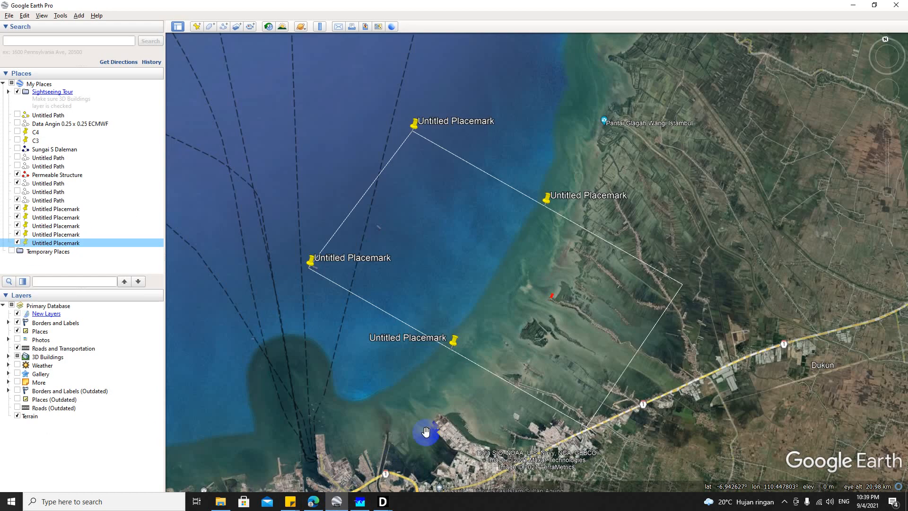
{"action": "left_click", "coordinate": [197, 26]}
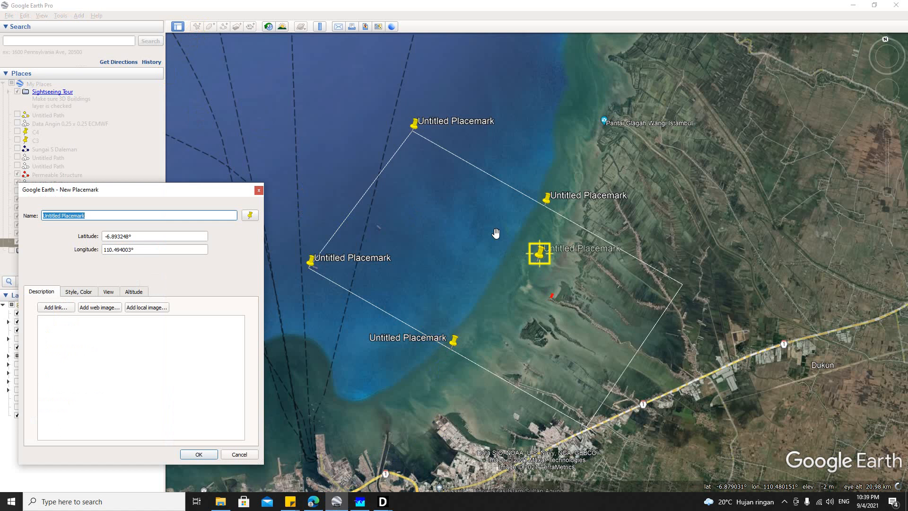
{"action": "left_click_drag", "start_coordinate": [540, 253], "coordinate": [410, 232]}
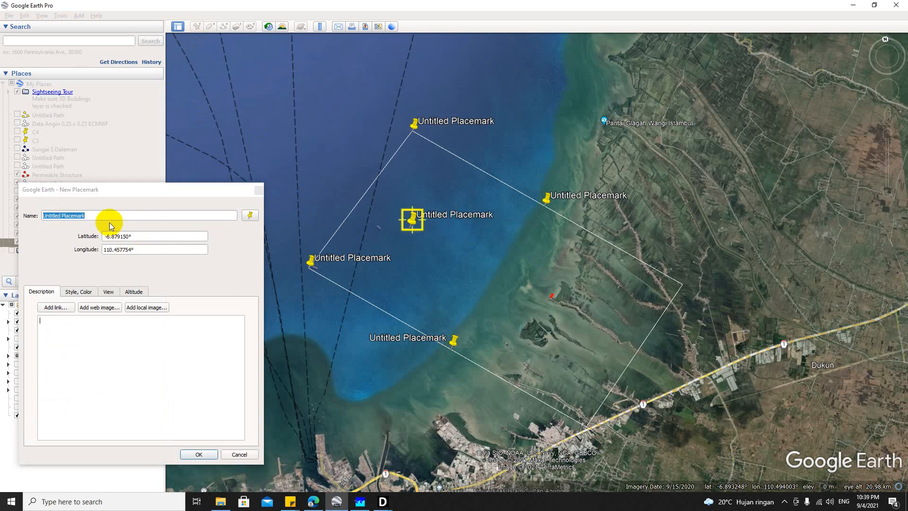
Name the new placemark sta.pasut, save it and return to the Visualisation Area
{"action": "key", "text": "Down"}
{"action": "key", "text": "Left"}
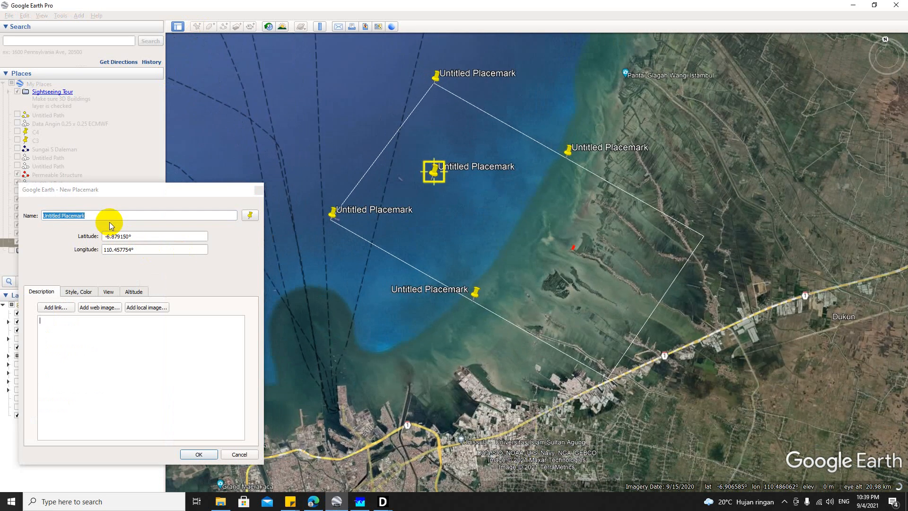
{"action": "left_click_drag", "start_coordinate": [98, 216], "coordinate": [31, 217]}
{"action": "type", "text": "s"}
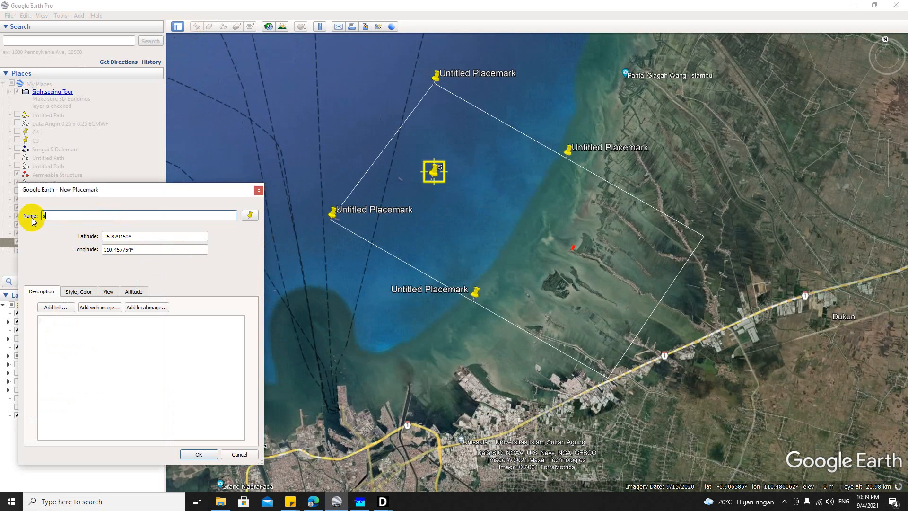
{"action": "type", "text": "ta.pasy"}
{"action": "key", "text": "BackSpace"}
{"action": "type", "text": "ut"}
{"action": "key", "text": "Return"}
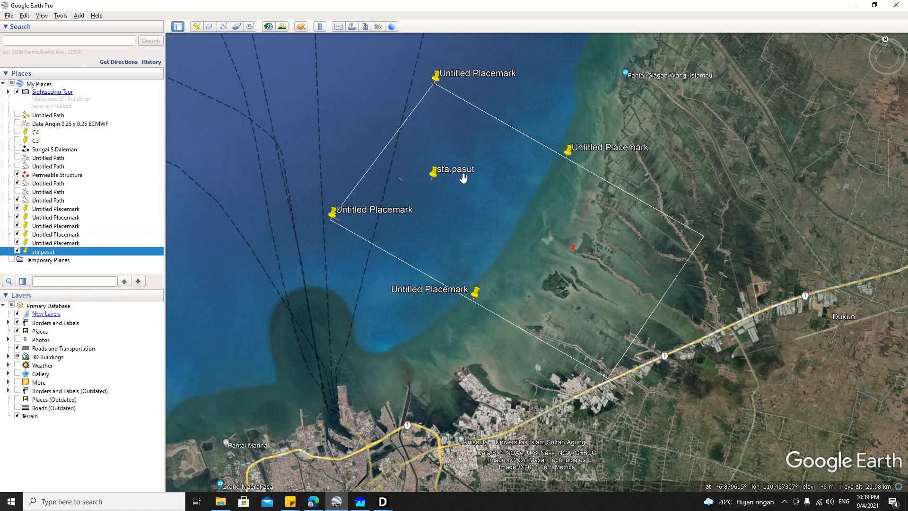
{"action": "left_click", "coordinate": [853, 4]}
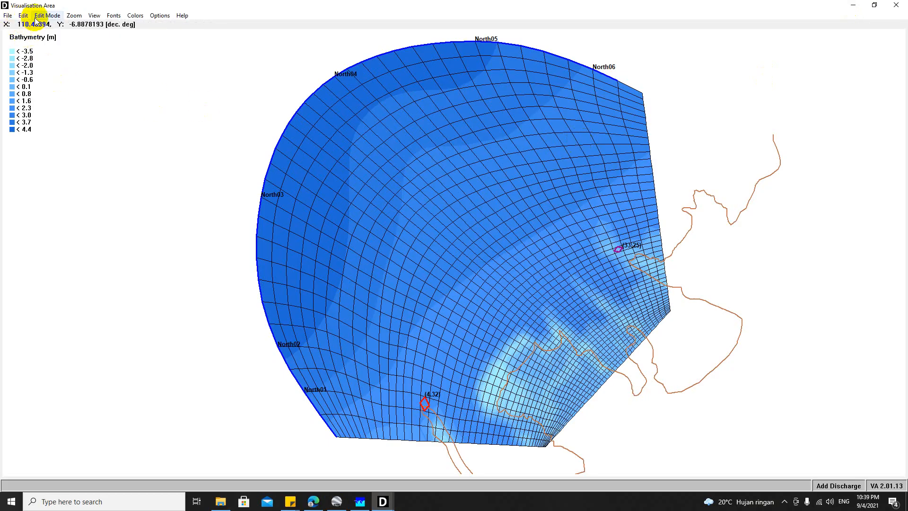
Add an observation point for the tidal station in the offshore part of the grid, at cell (20,39)
{"action": "left_click", "coordinate": [23, 16]}
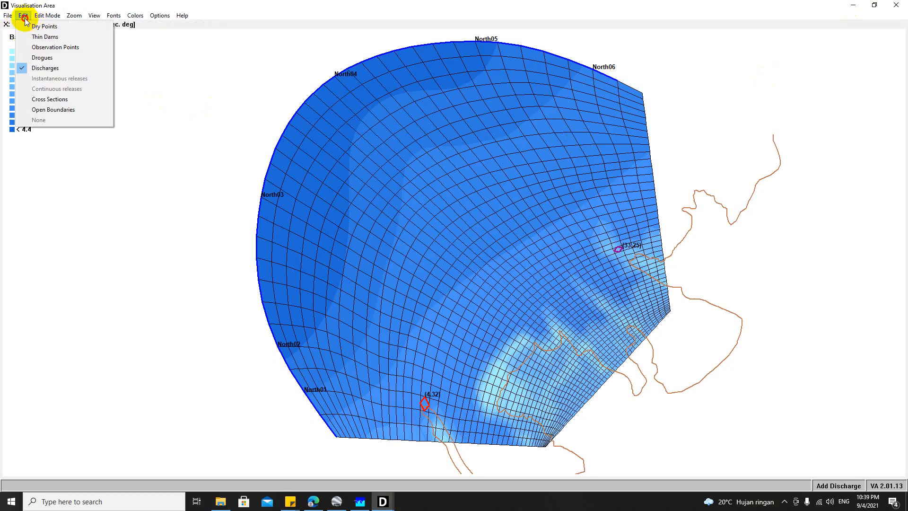
{"action": "left_click", "coordinate": [48, 47]}
{"action": "left_click", "coordinate": [53, 16]}
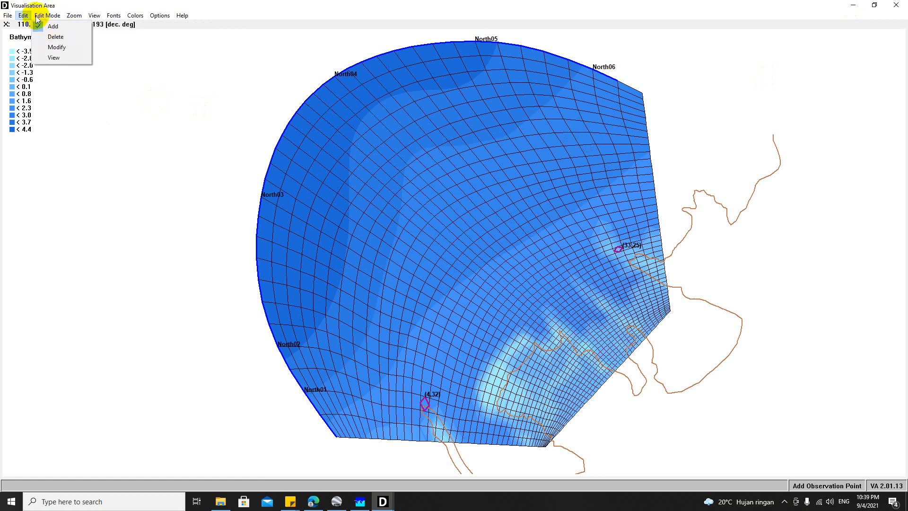
{"action": "left_click", "coordinate": [411, 189]}
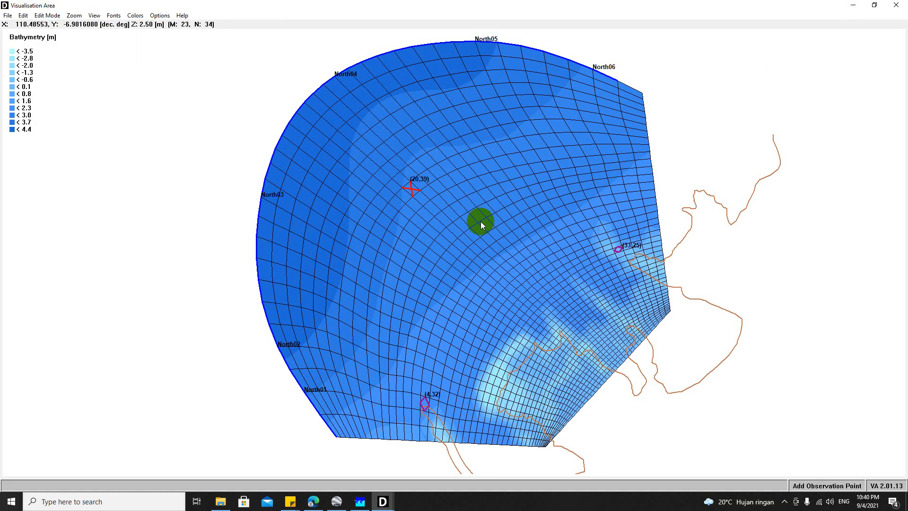
{"action": "left_click", "coordinate": [21, 15]}
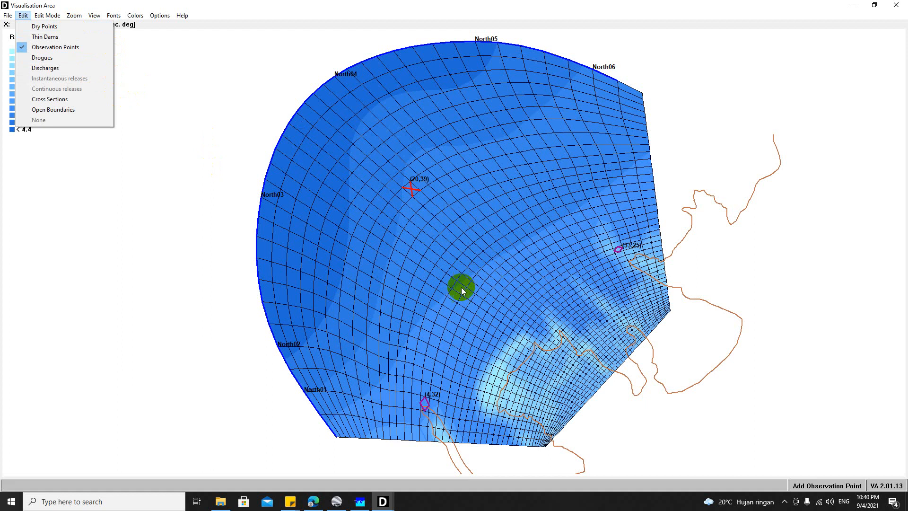
{"action": "left_click", "coordinate": [37, 16]}
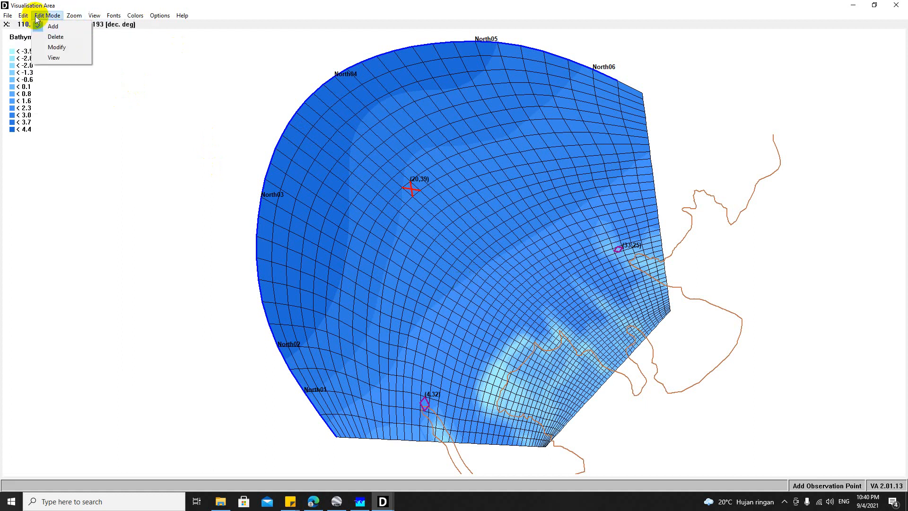
{"action": "mouse_move", "coordinate": [22, 16]}
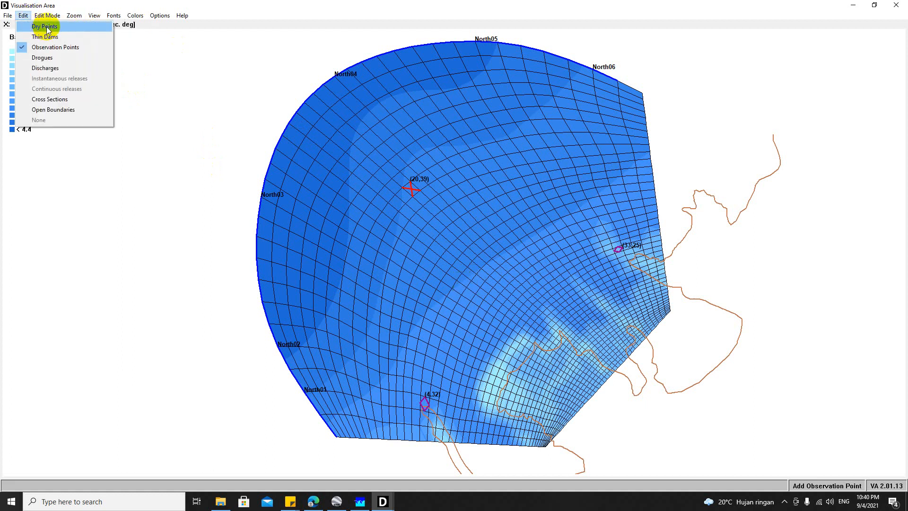